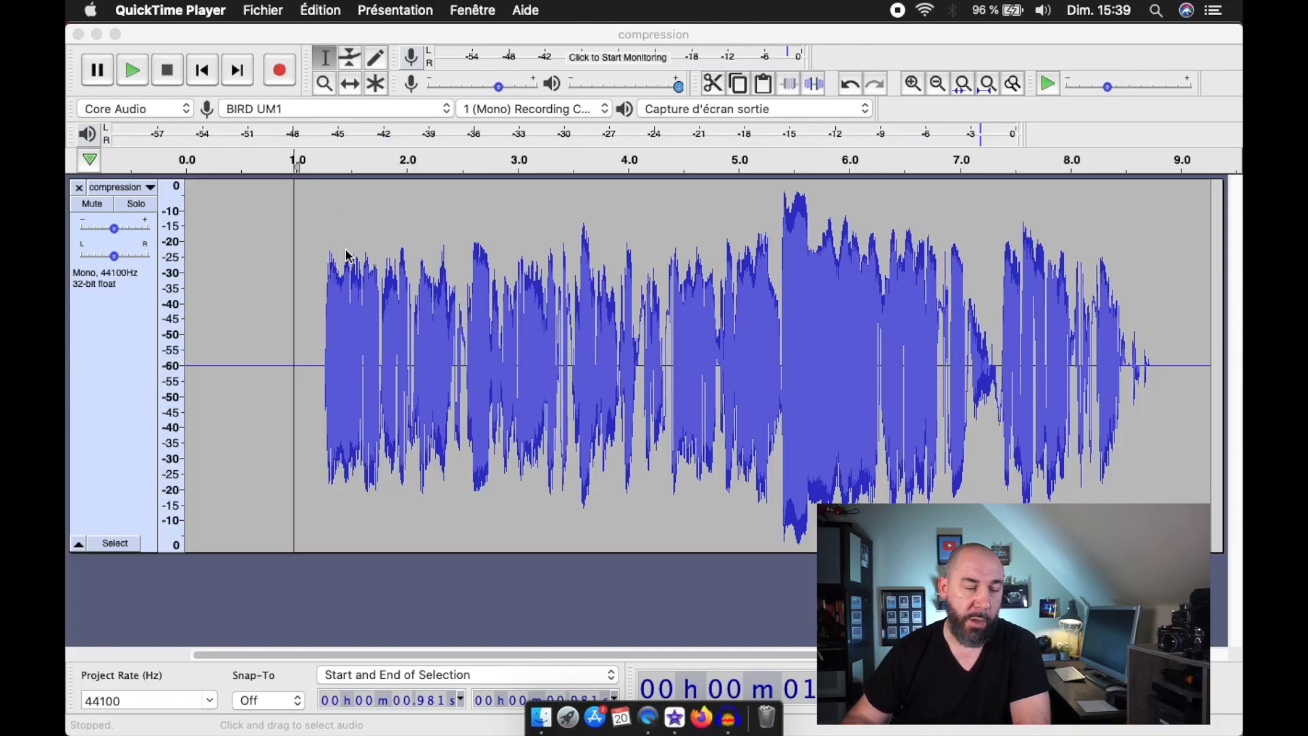
- Show the track's waveform on the linear scale and play it from about 1.0 s
{"action": "right_click", "coordinate": [169, 235]}
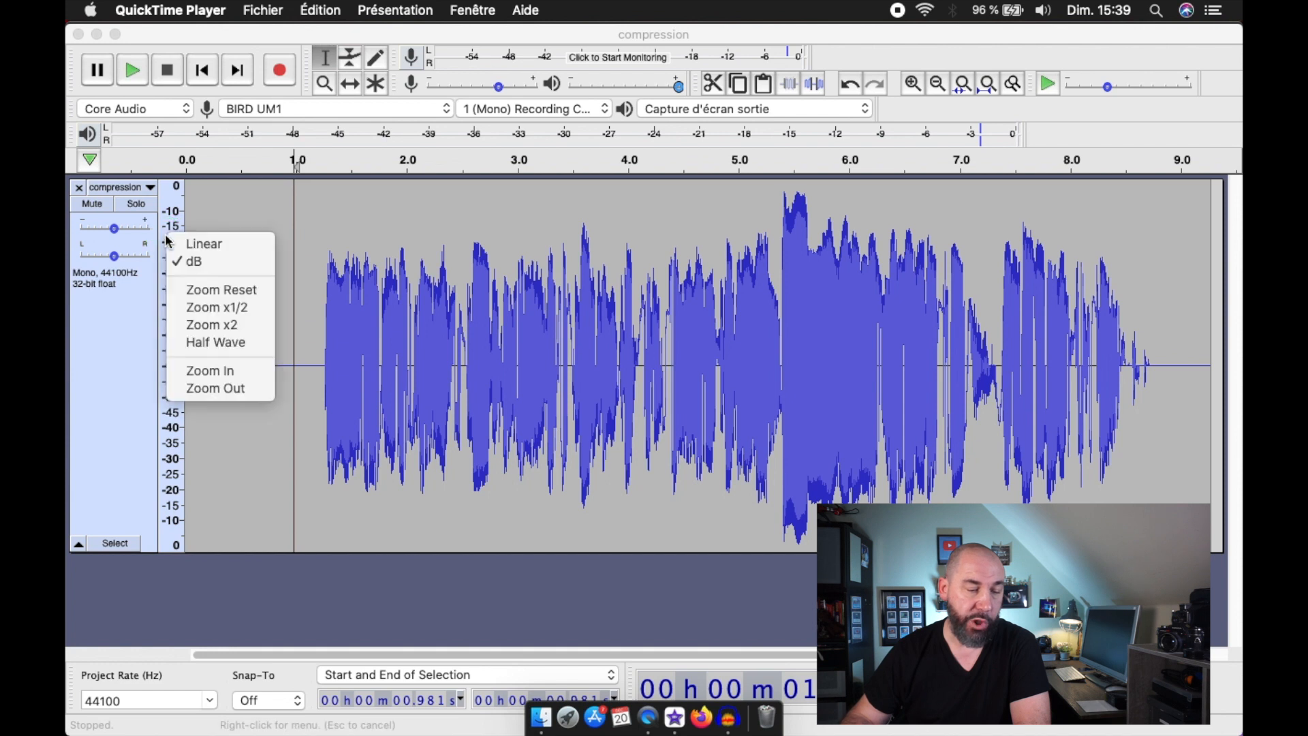
{"action": "left_click", "coordinate": [201, 249]}
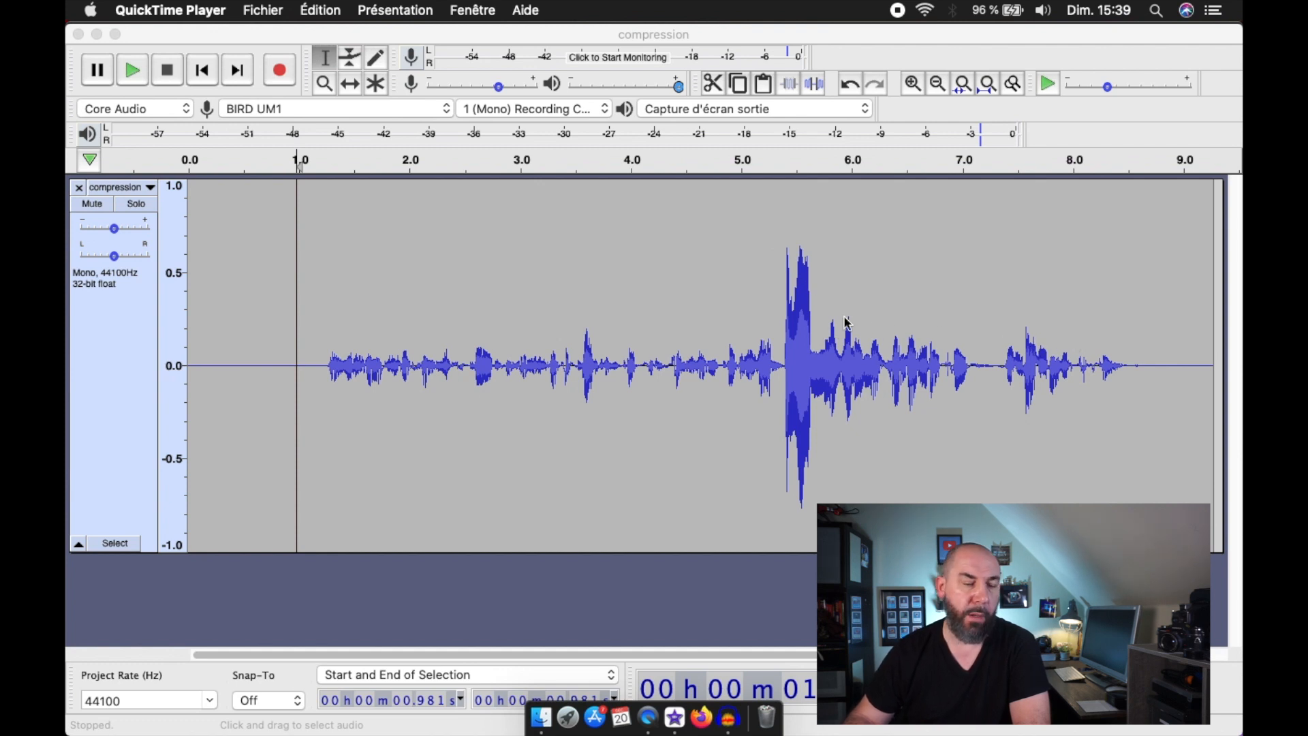
{"action": "left_click", "coordinate": [307, 161]}
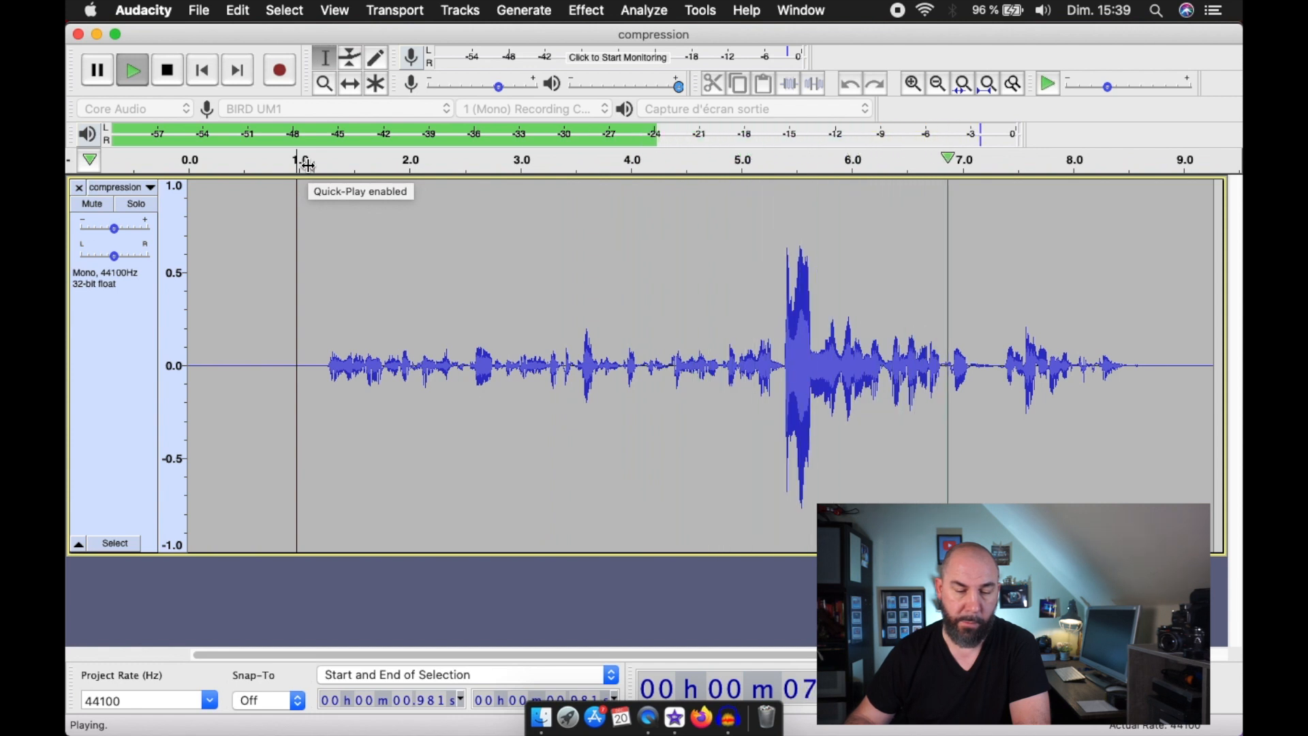
{"action": "left_click", "coordinate": [172, 80]}
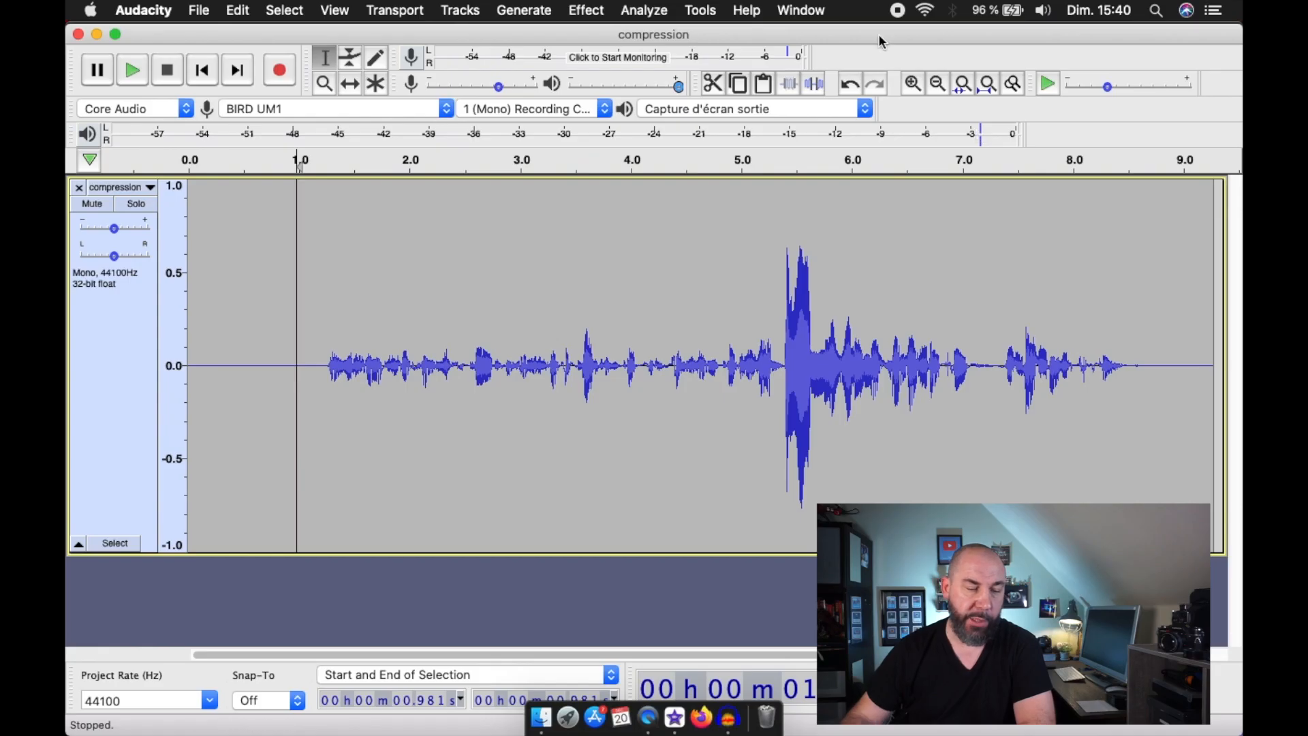
- Show the waveform on the dB scale and play the loud passage from about 5.2 s
{"action": "right_click", "coordinate": [170, 219]}
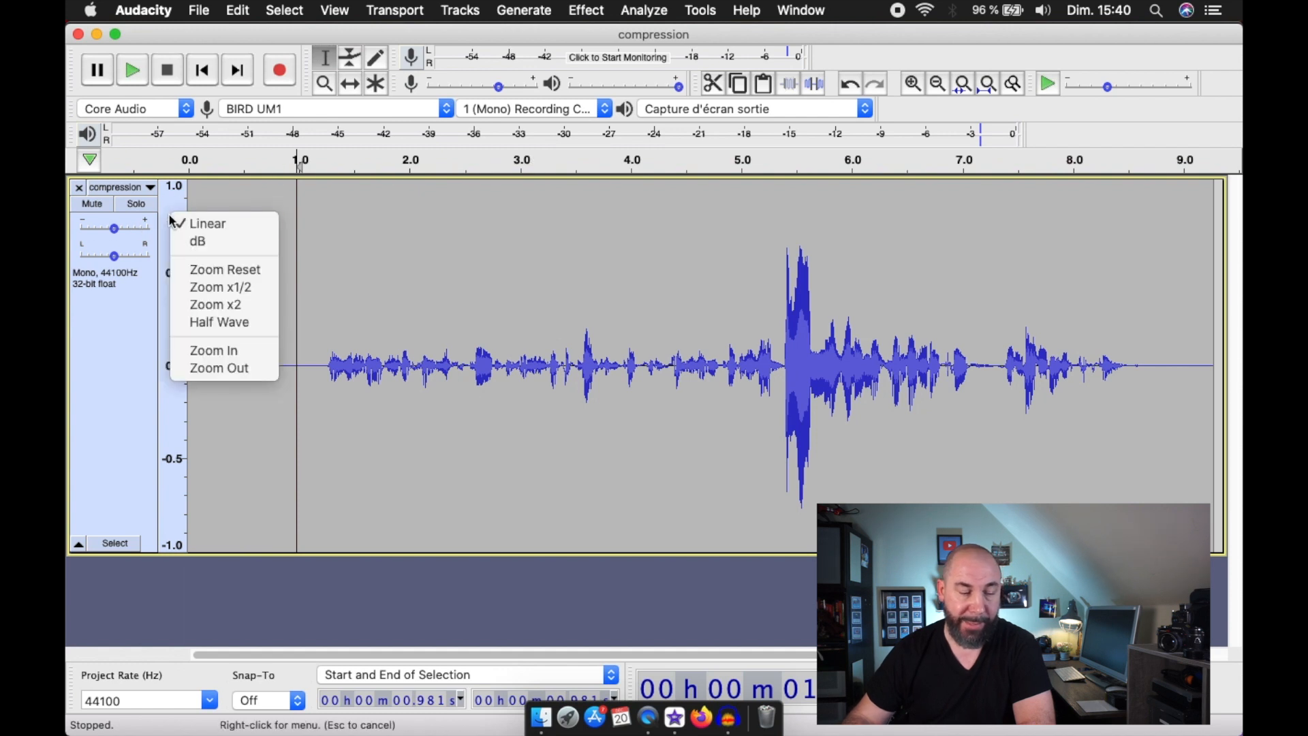
{"action": "left_click", "coordinate": [213, 237]}
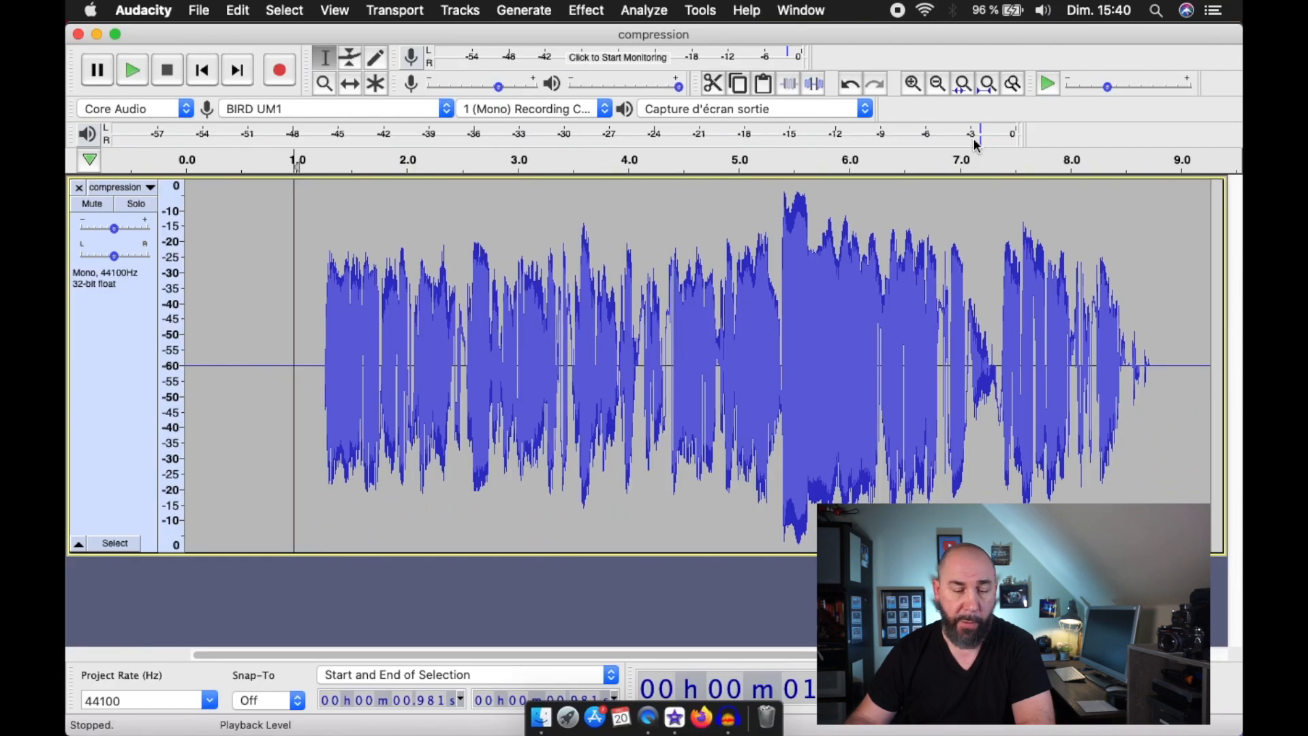
{"action": "left_click", "coordinate": [766, 173]}
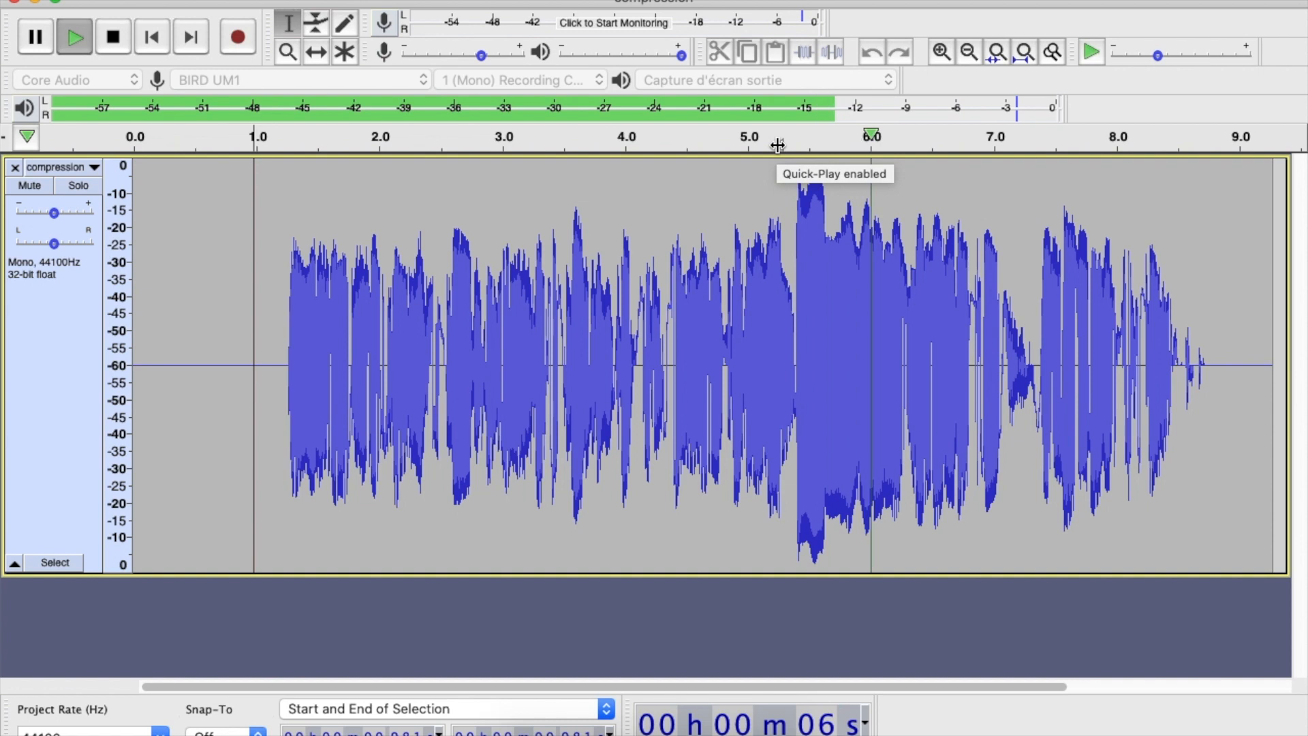
{"action": "left_click", "coordinate": [113, 37]}
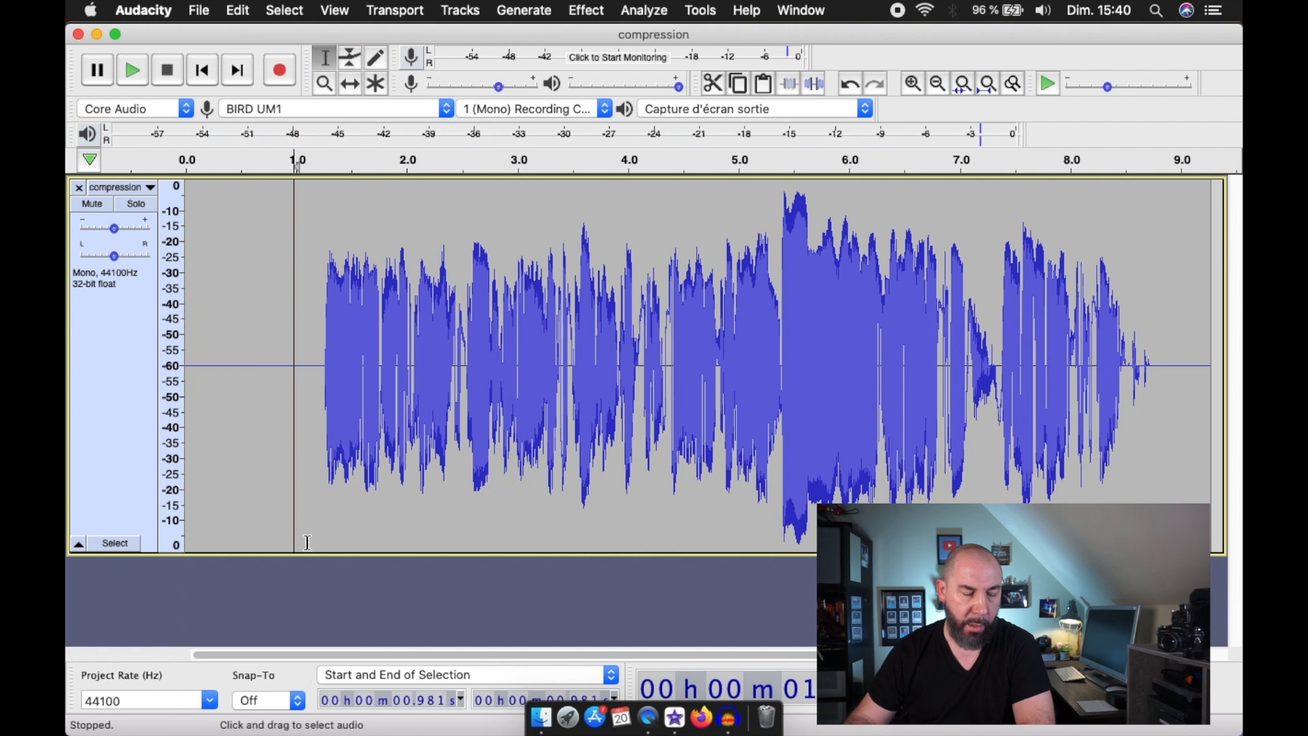
- Reduce the track's height, duplicate it, then solo and select only the duplicate
{"action": "left_click_drag", "start_coordinate": [313, 554], "coordinate": [315, 315]}
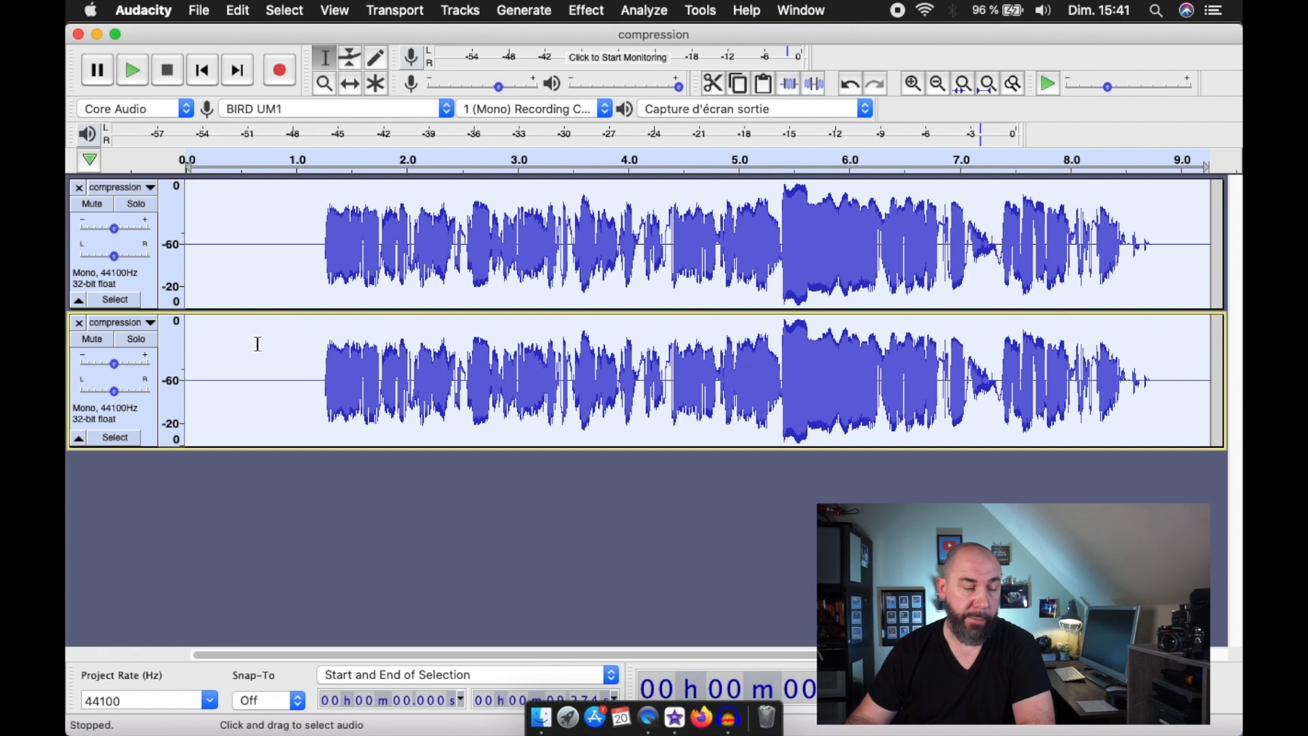
{"action": "left_click", "coordinate": [136, 339]}
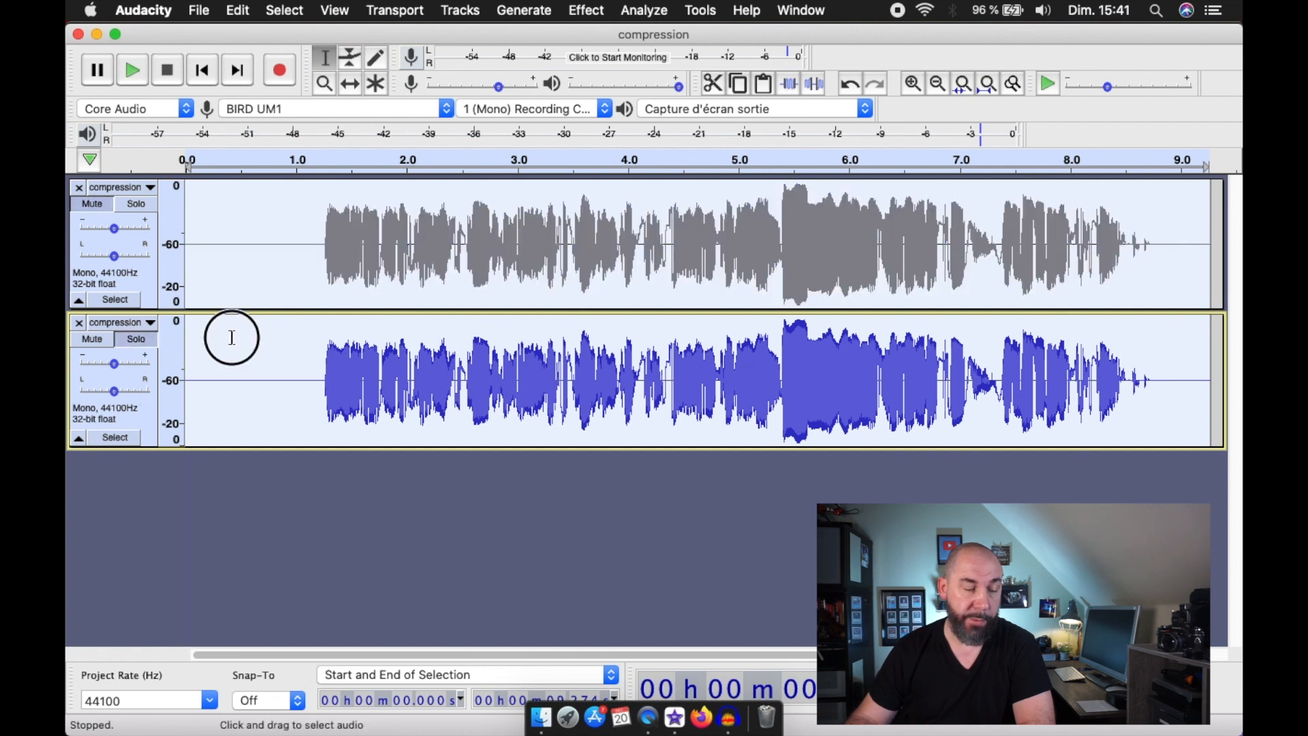
{"action": "double_click", "coordinate": [306, 365]}
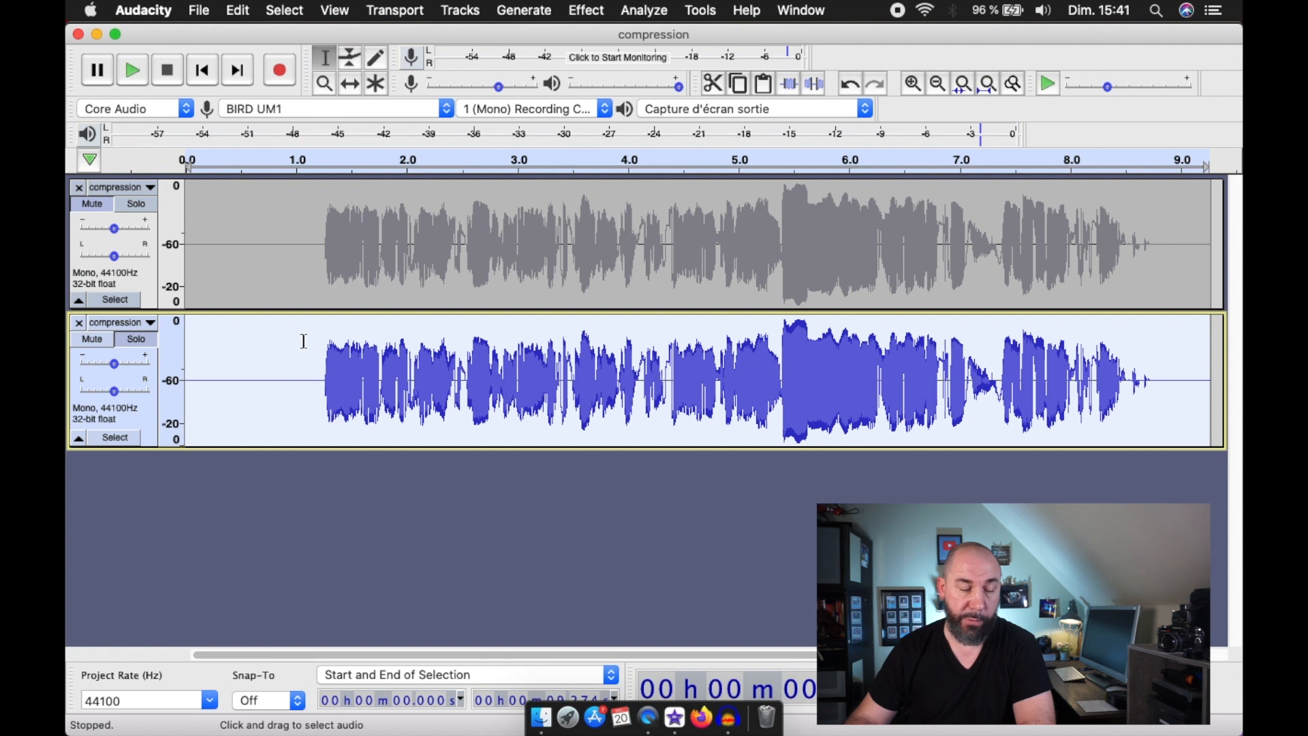
{"action": "left_click", "coordinate": [586, 10]}
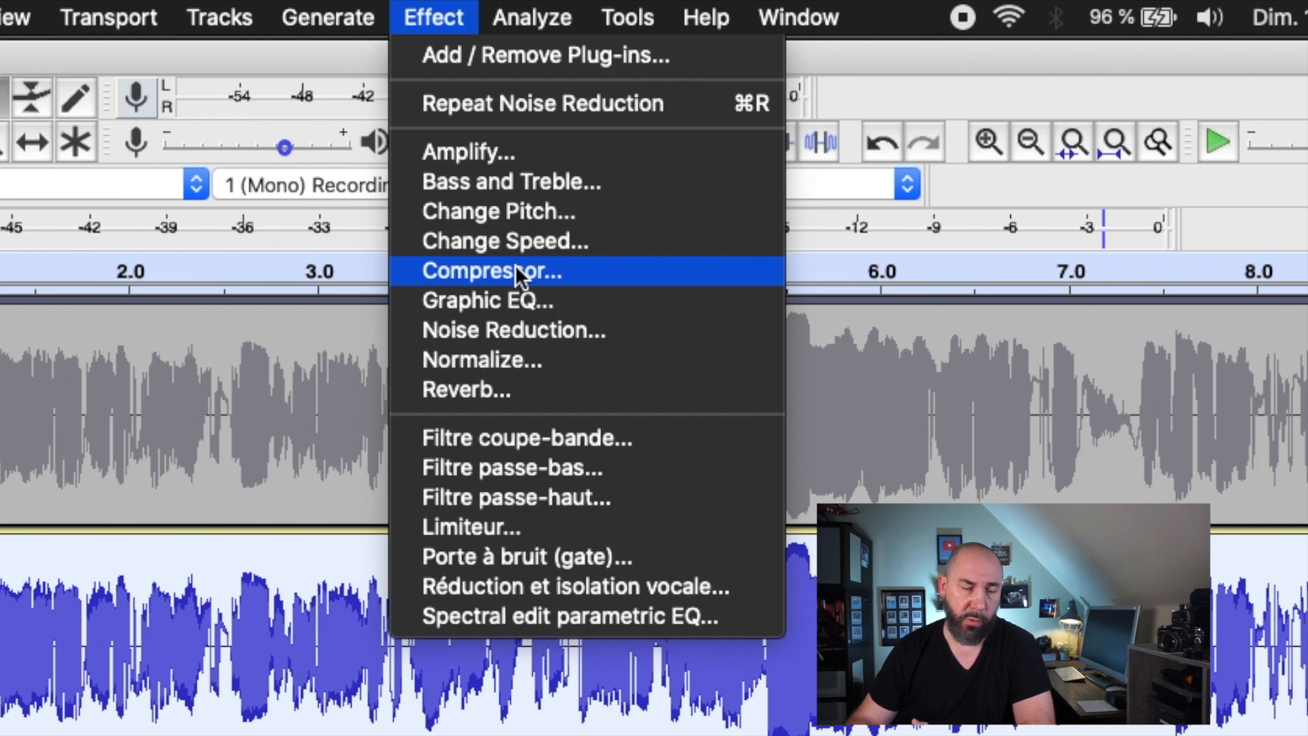
{"action": "left_click", "coordinate": [515, 272]}
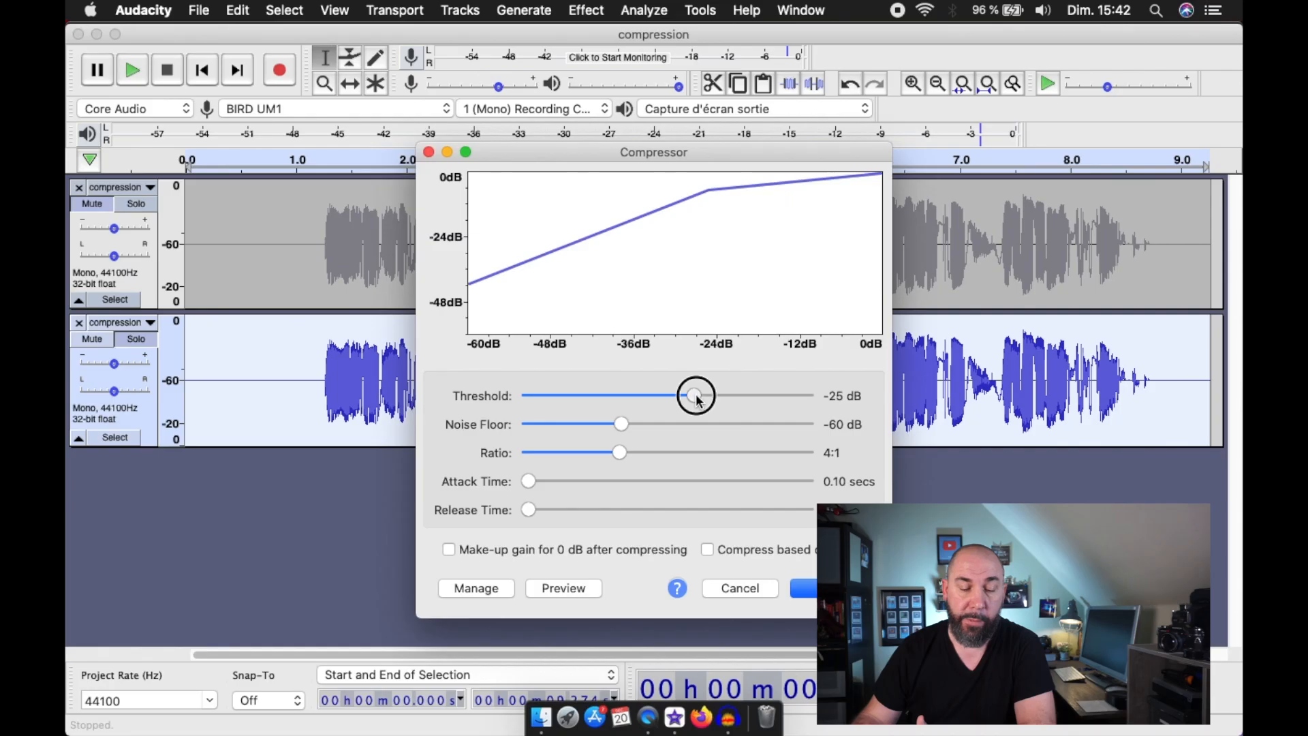
{"action": "left_click_drag", "start_coordinate": [693, 394], "coordinate": [769, 395]}
{"action": "left_click_drag", "start_coordinate": [815, 399], "coordinate": [727, 402]}
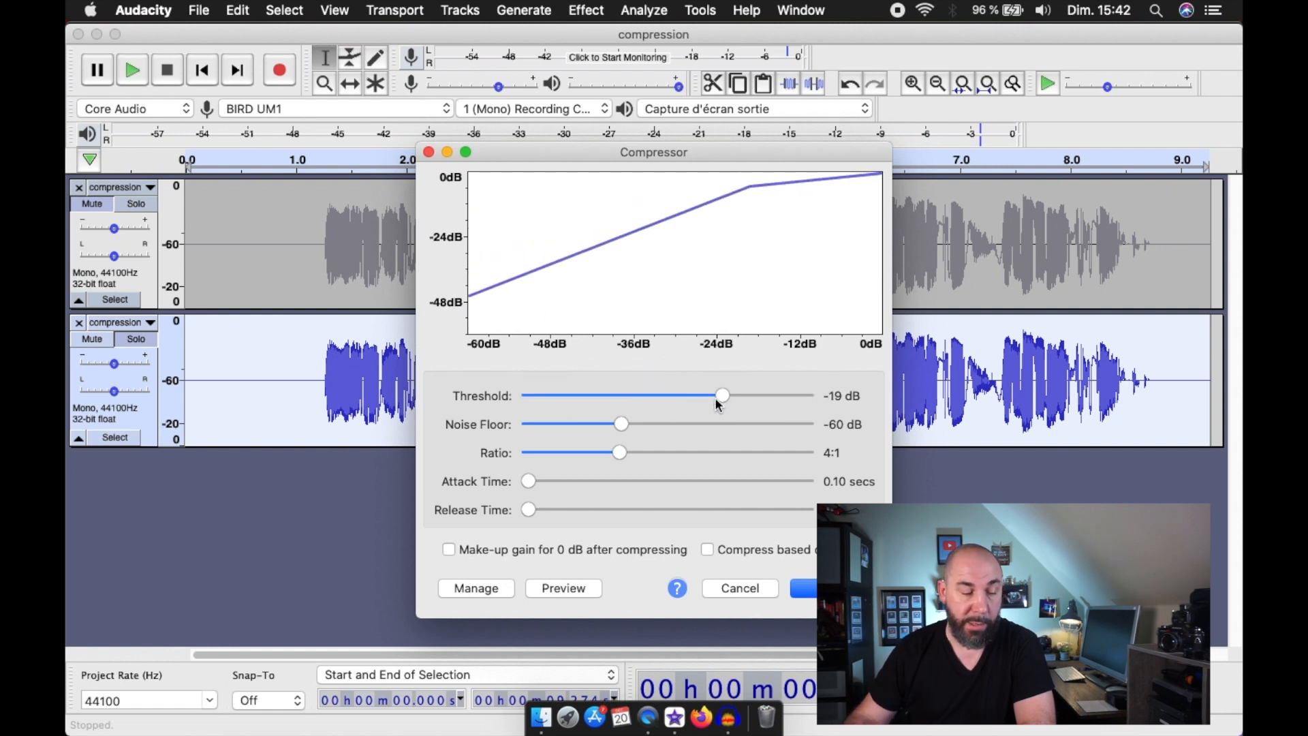
{"action": "left_click", "coordinate": [752, 586]}
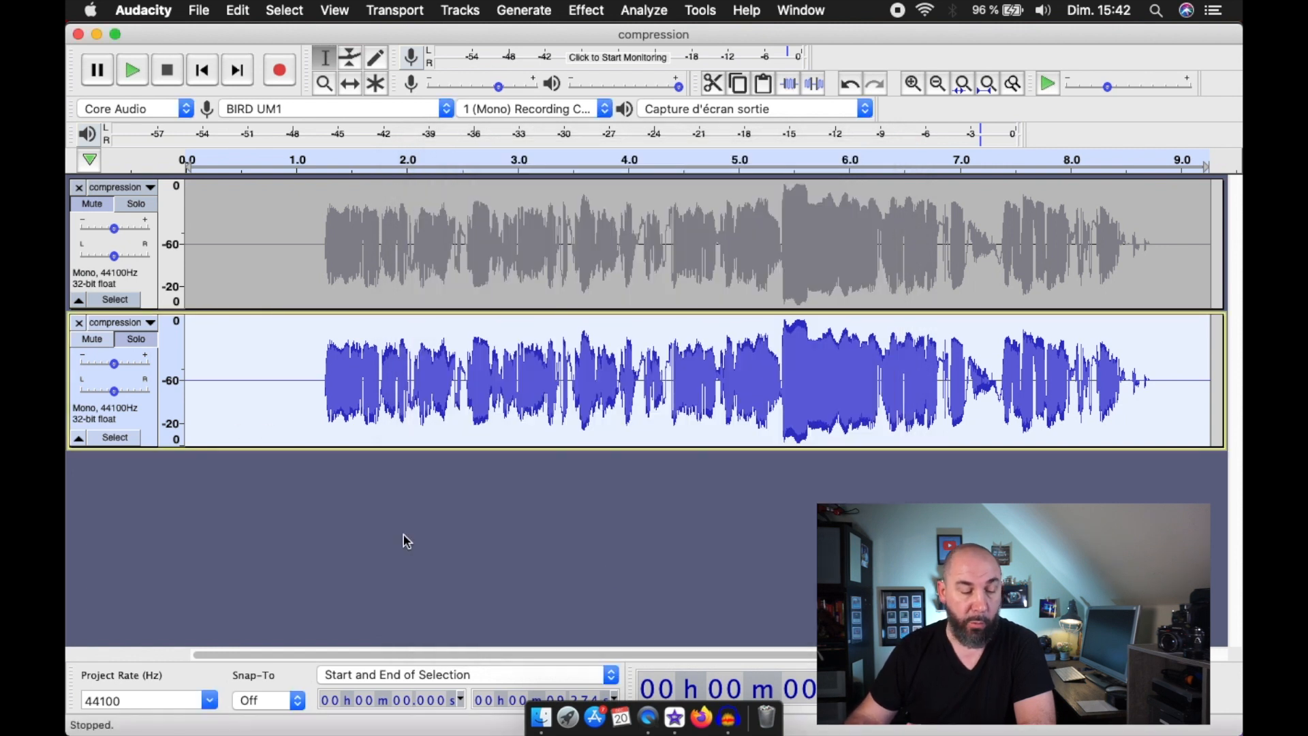
- Enlarge the duplicate track and apply the Compressor with threshold -25 dB, noise floor -60 dB, ratio 4:1 and attack time 0.10 secs
{"action": "left_click_drag", "start_coordinate": [350, 445], "coordinate": [370, 640]}
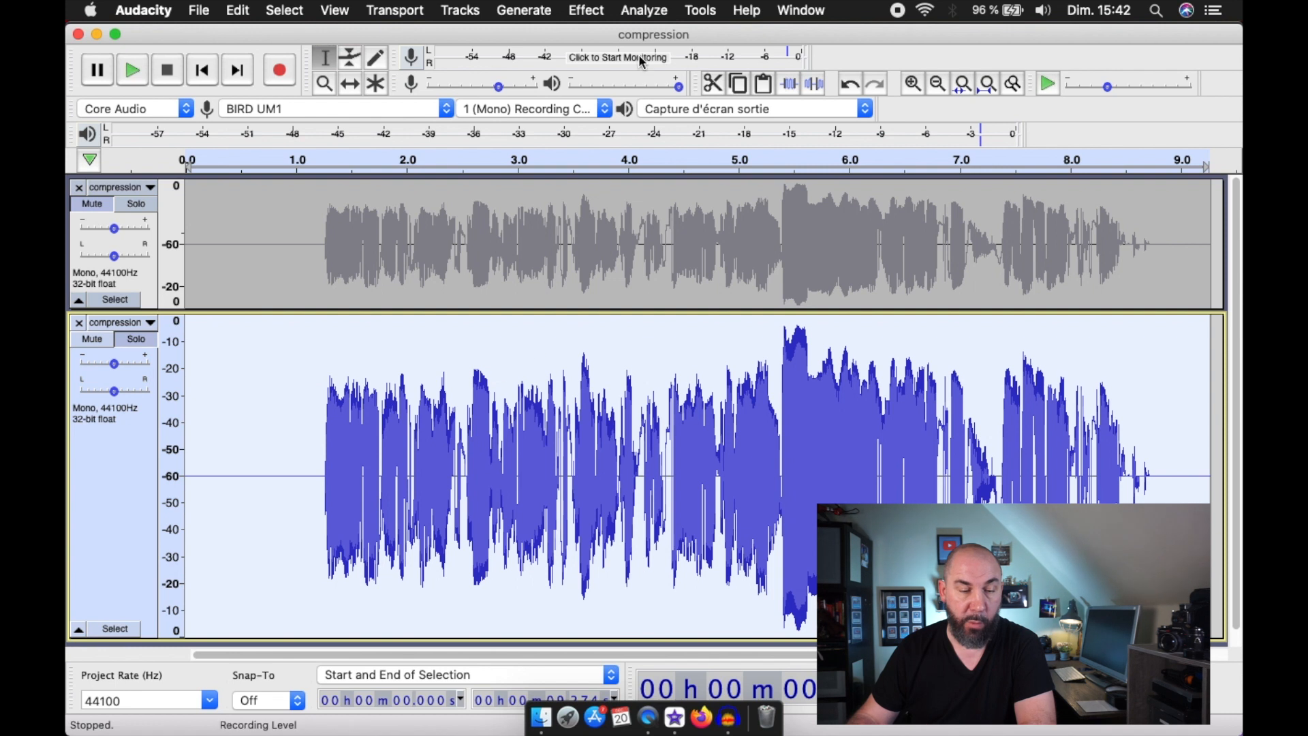
{"action": "left_click", "coordinate": [587, 11]}
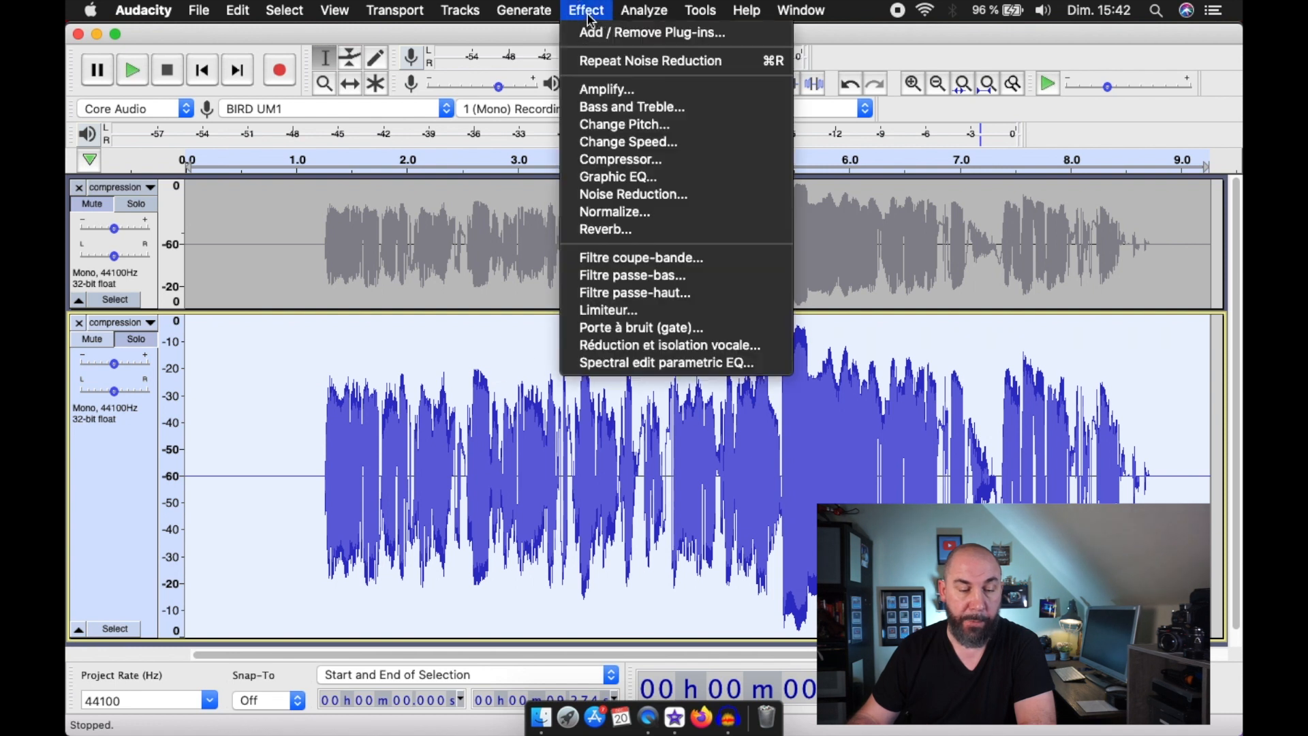
{"action": "left_click", "coordinate": [673, 161]}
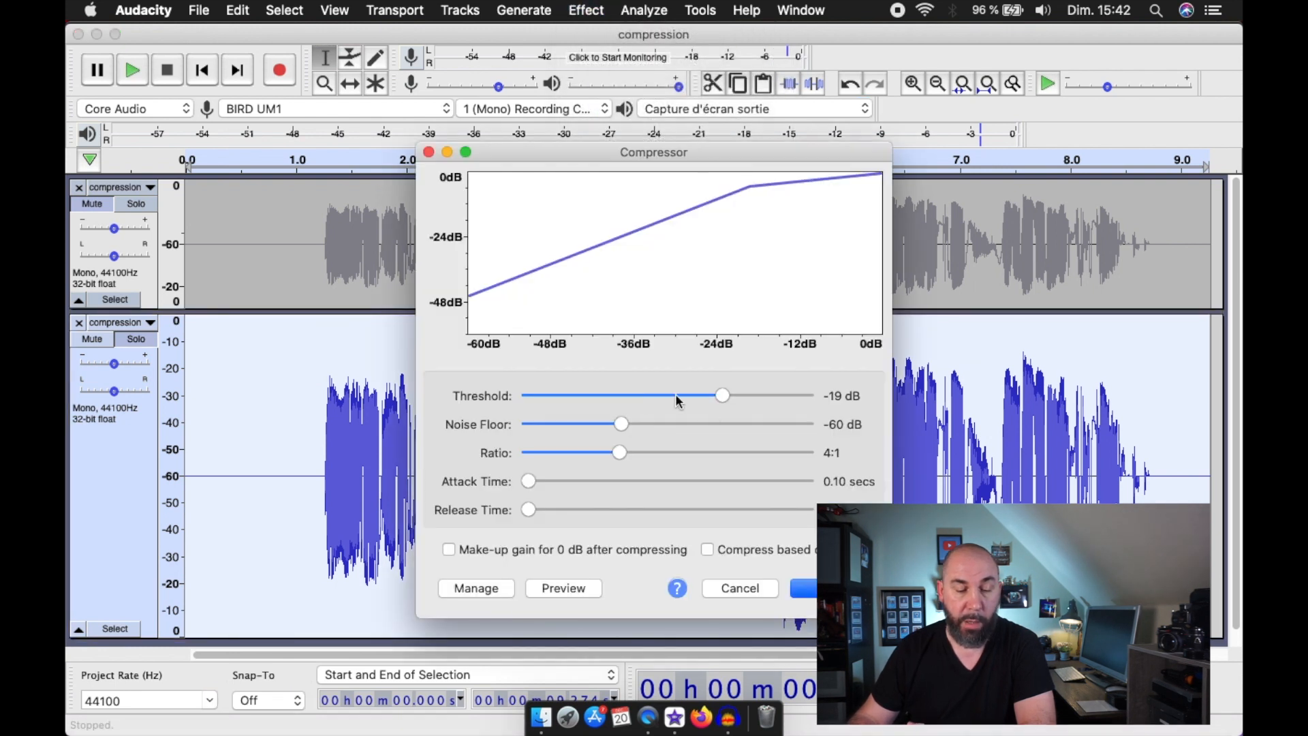
{"action": "left_click_drag", "start_coordinate": [723, 395], "coordinate": [686, 402]}
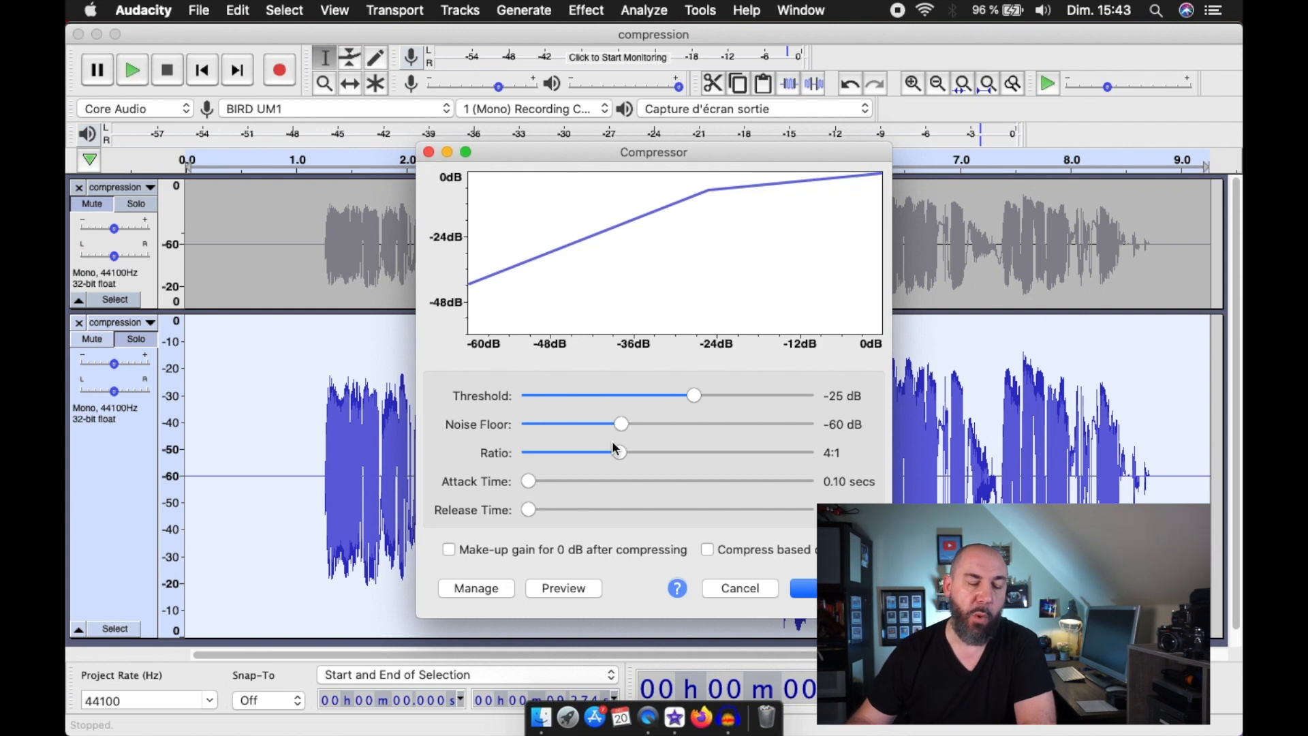
{"action": "left_click_drag", "start_coordinate": [621, 458], "coordinate": [528, 456]}
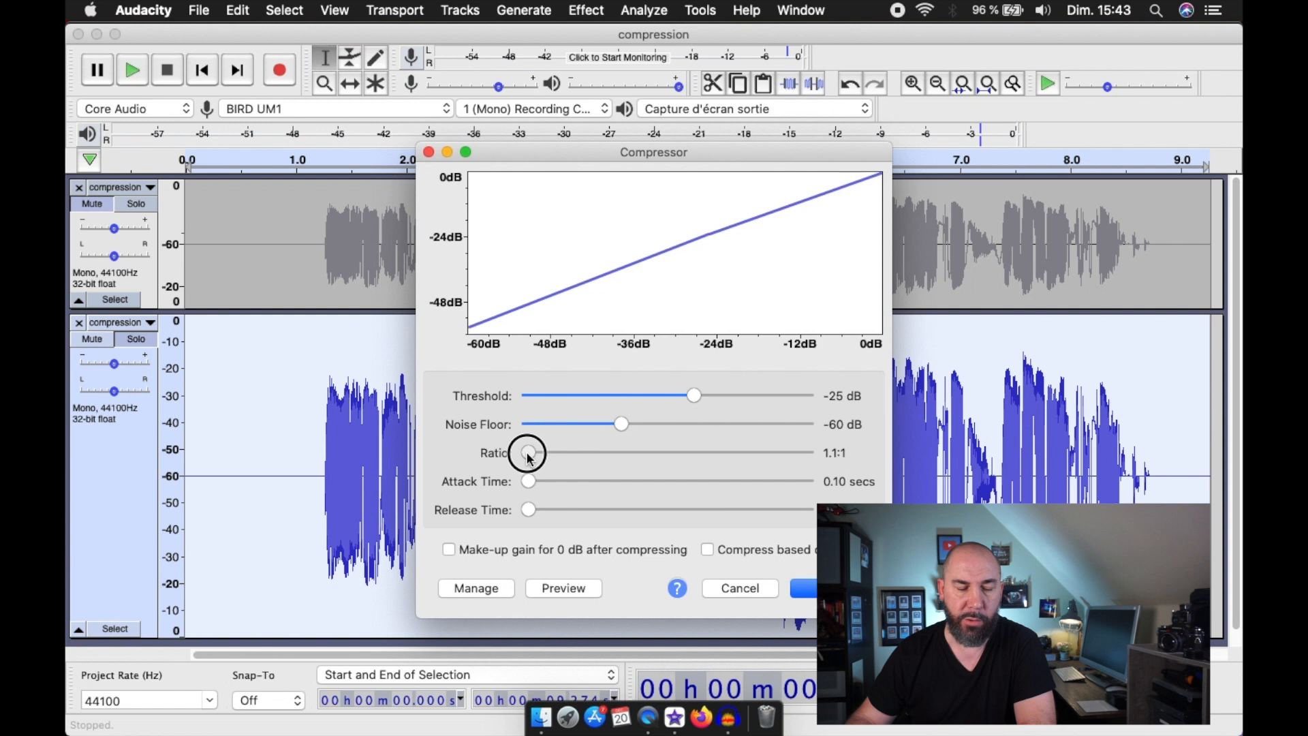
{"action": "left_click_drag", "start_coordinate": [529, 457], "coordinate": [622, 454]}
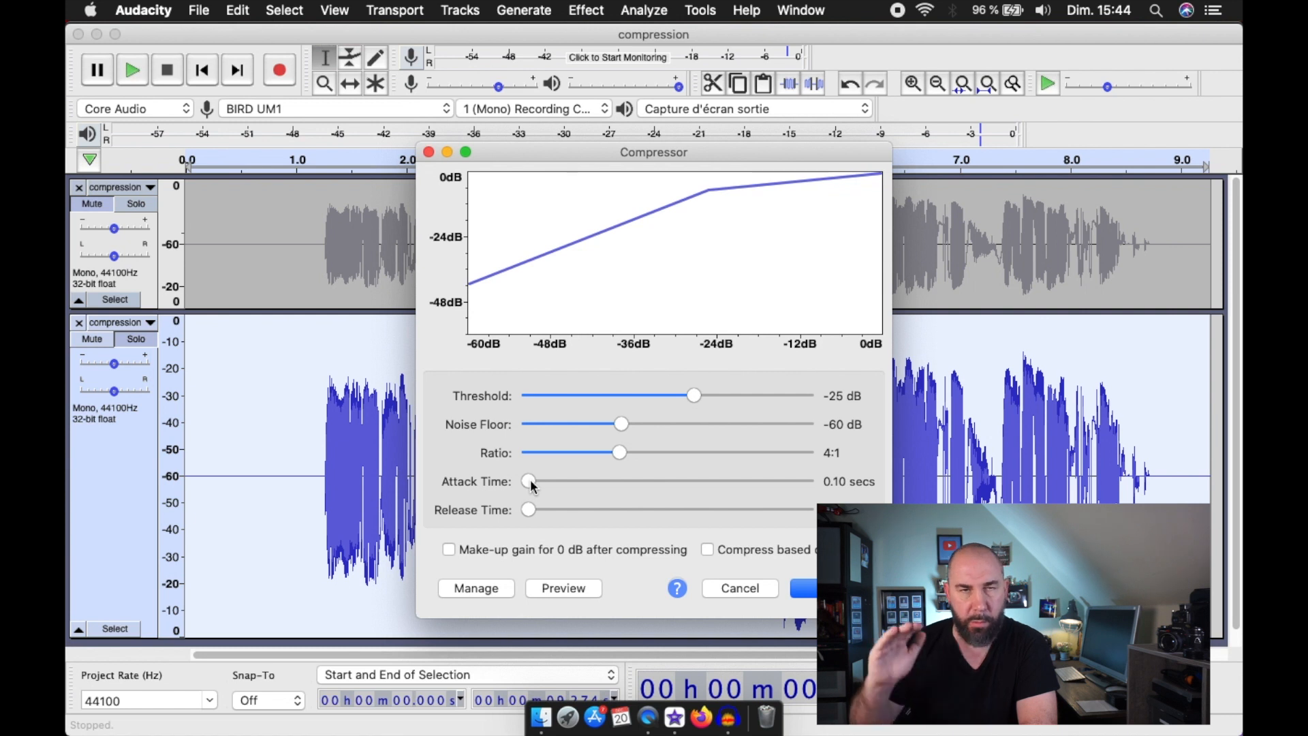
{"action": "mouse_move", "coordinate": [530, 482]}
{"action": "left_mouse_down"}
{"action": "mouse_move", "coordinate": [829, 488]}
{"action": "mouse_move", "coordinate": [584, 478]}
{"action": "mouse_move", "coordinate": [517, 490]}
{"action": "left_mouse_up"}
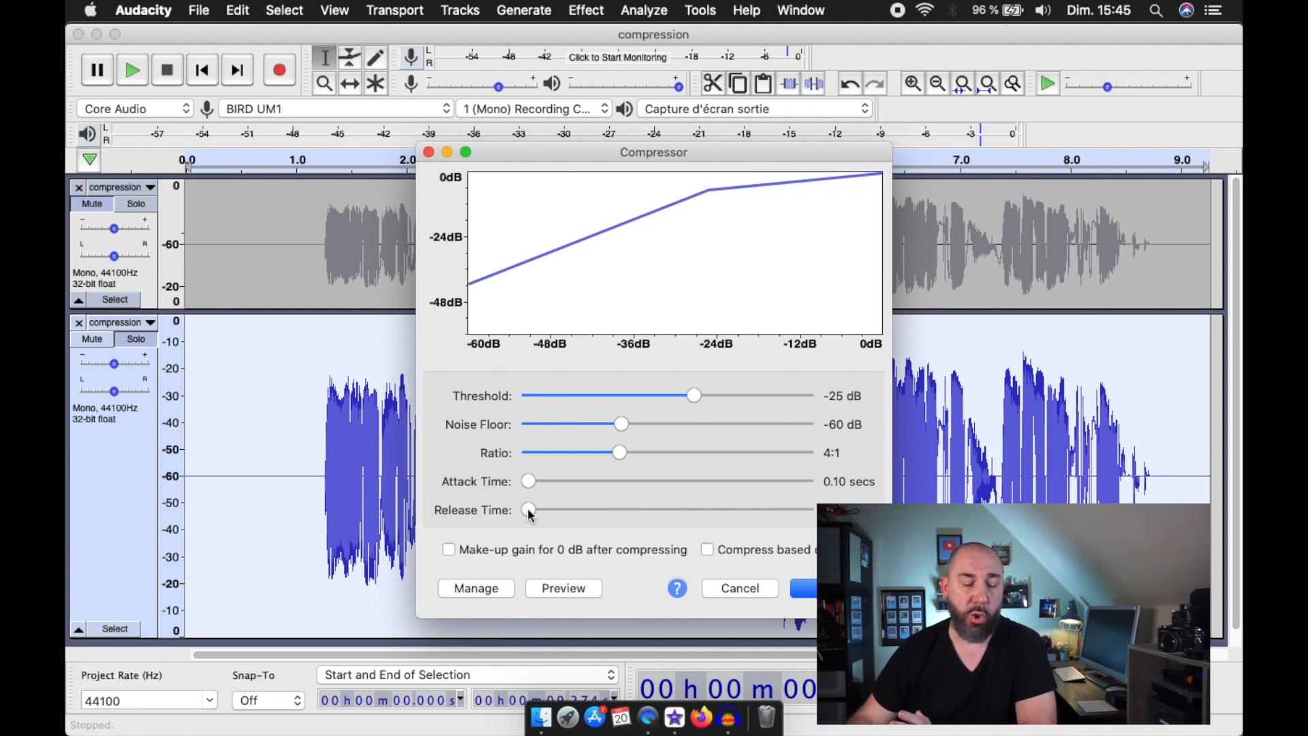
{"action": "left_click", "coordinate": [516, 511]}
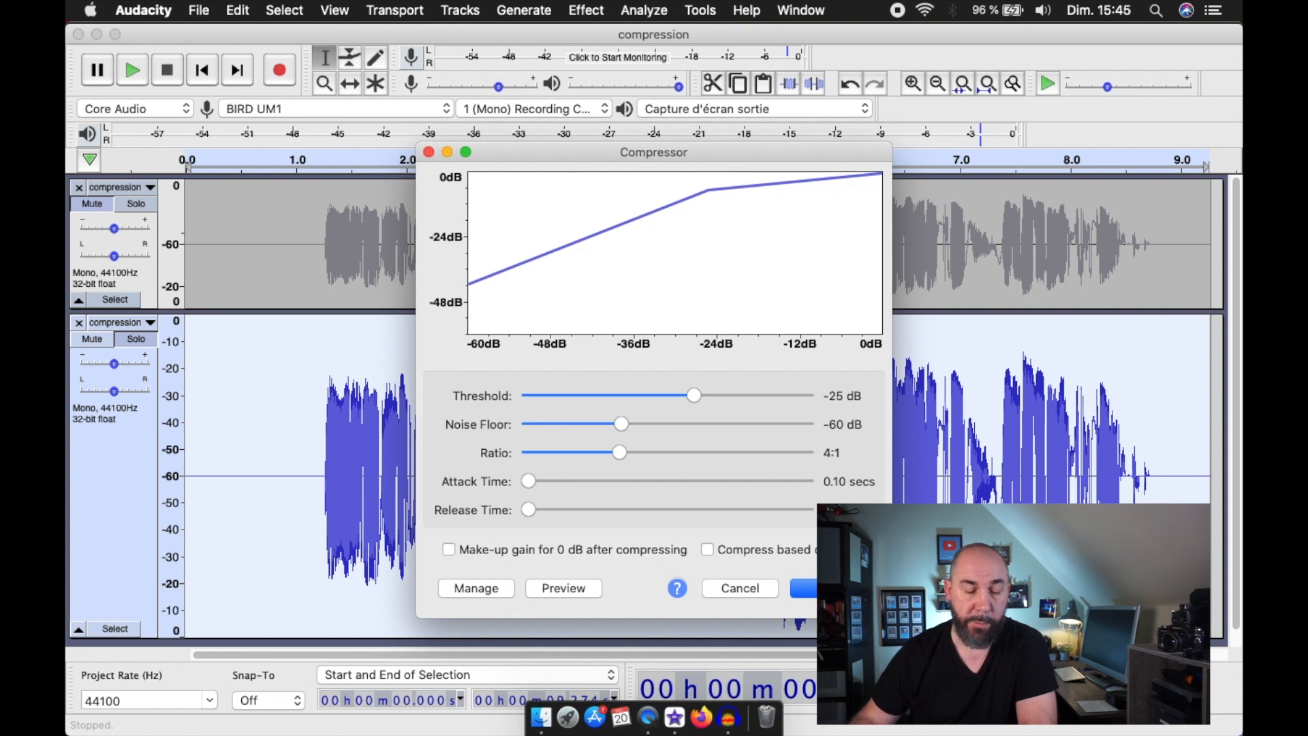
{"action": "key", "text": "Return"}
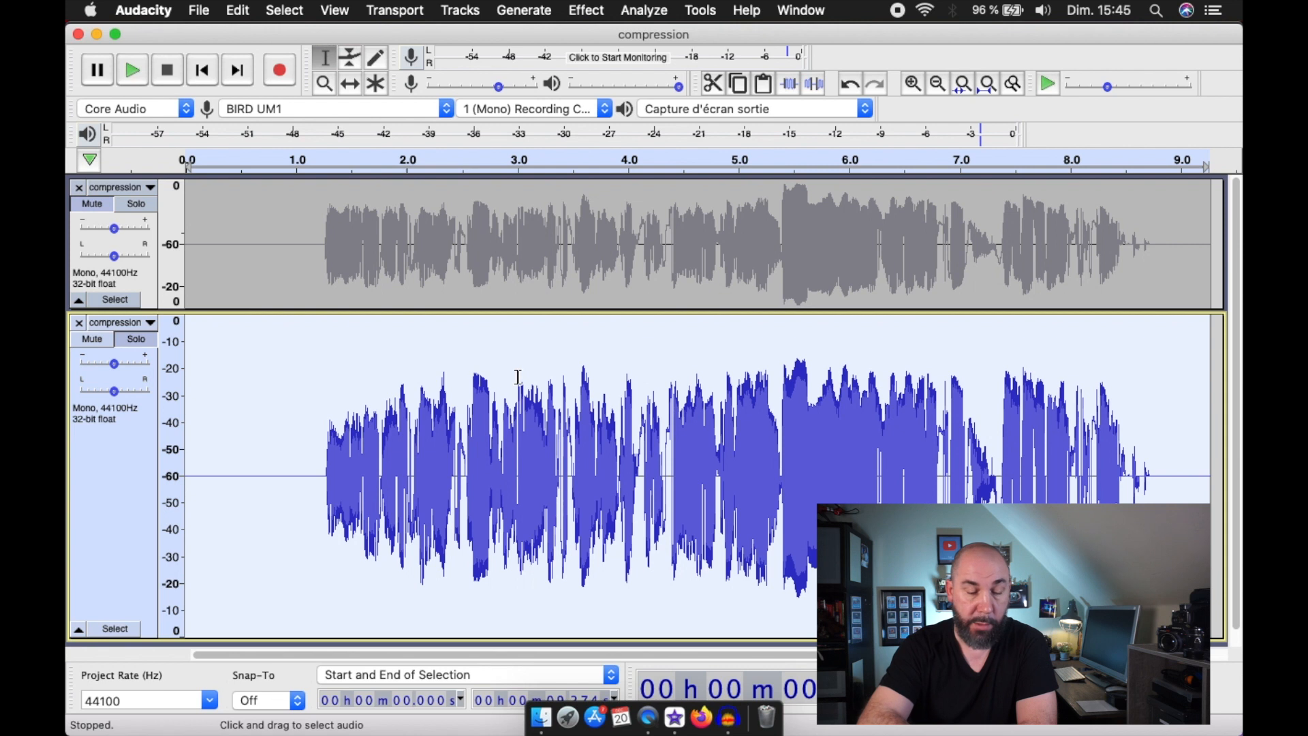
- Undo and redo the compression to compare the waveforms, and play the compressed track from about 1.0 s
{"action": "key", "text": "super+z"}
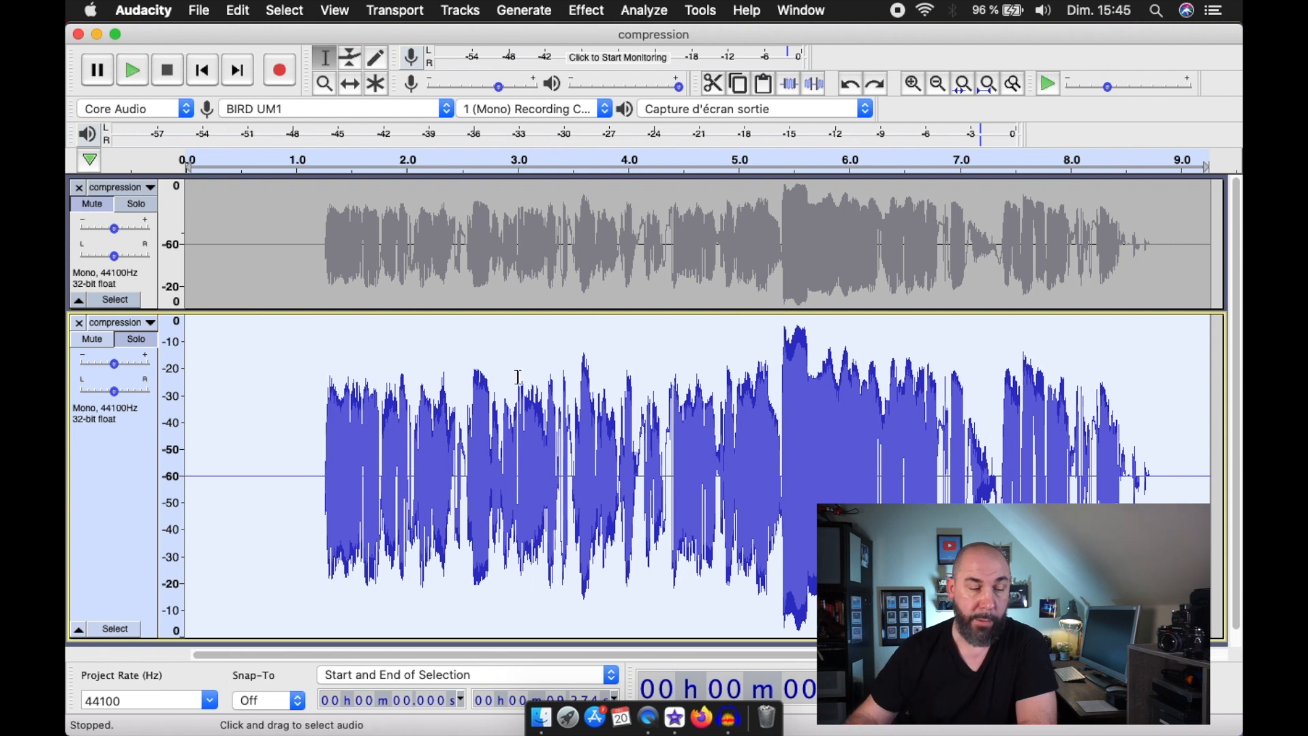
{"action": "left_click", "coordinate": [240, 10]}
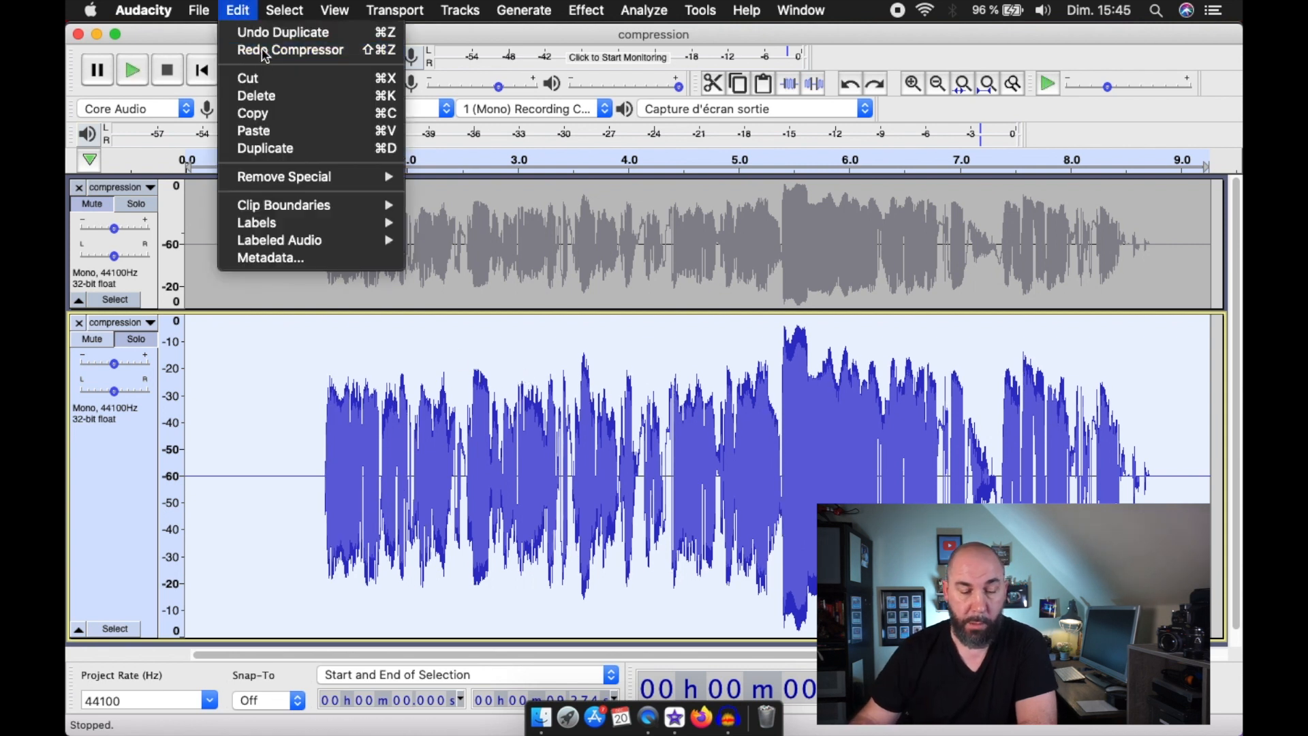
{"action": "left_click", "coordinate": [264, 50]}
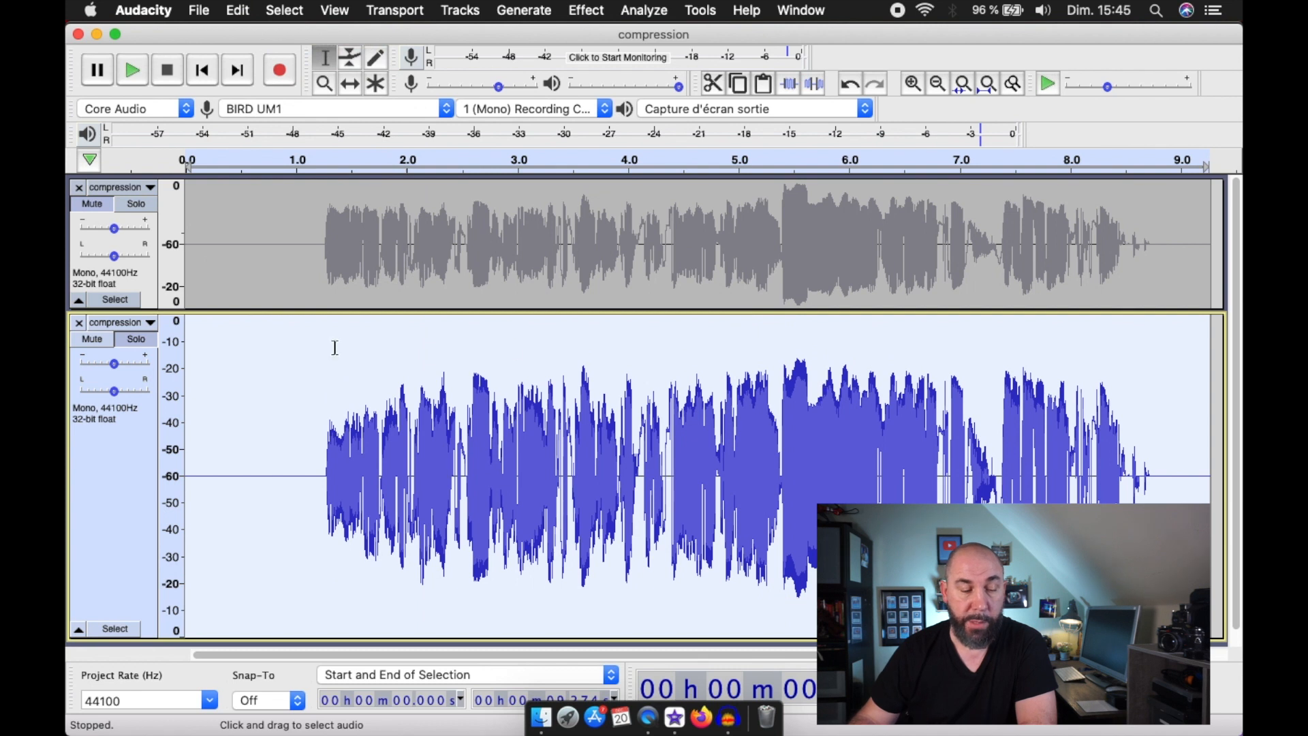
{"action": "left_click", "coordinate": [303, 170]}
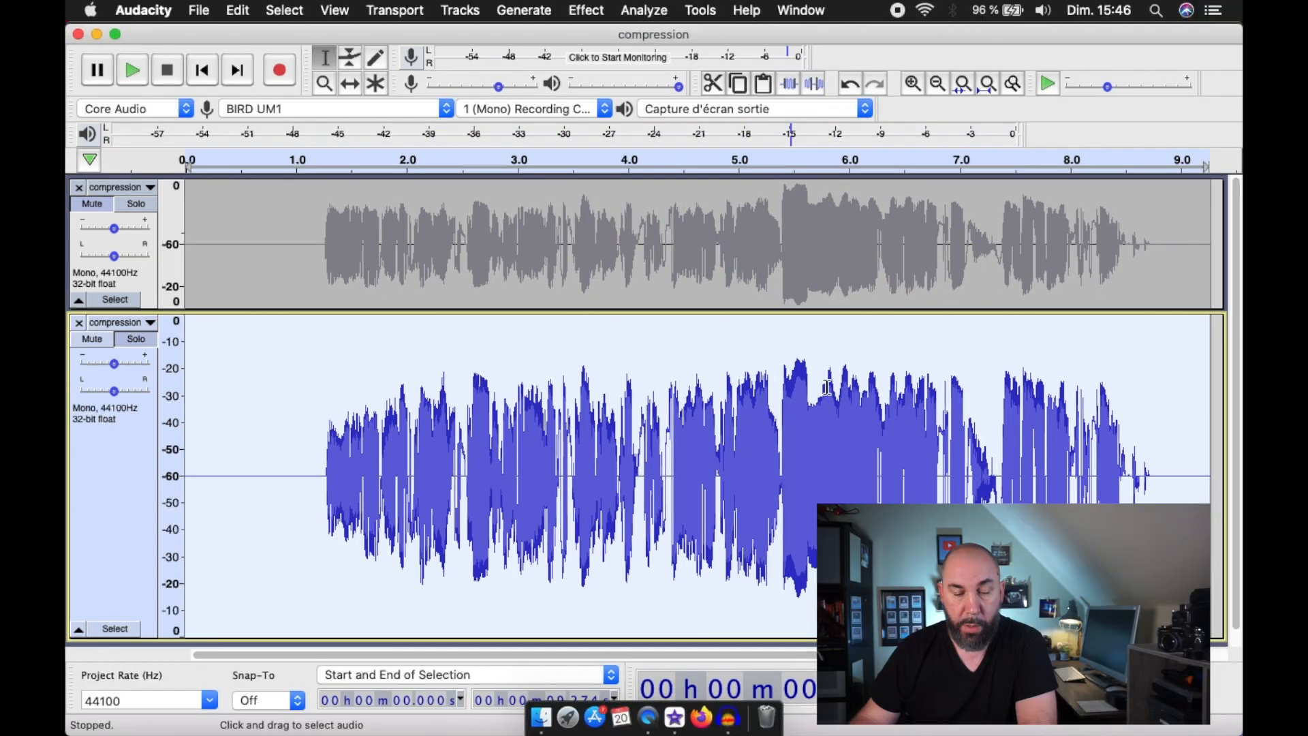
- Enlarge the original track and play it solo from about 5.0 s
{"action": "left_click_drag", "start_coordinate": [736, 312], "coordinate": [743, 414]}
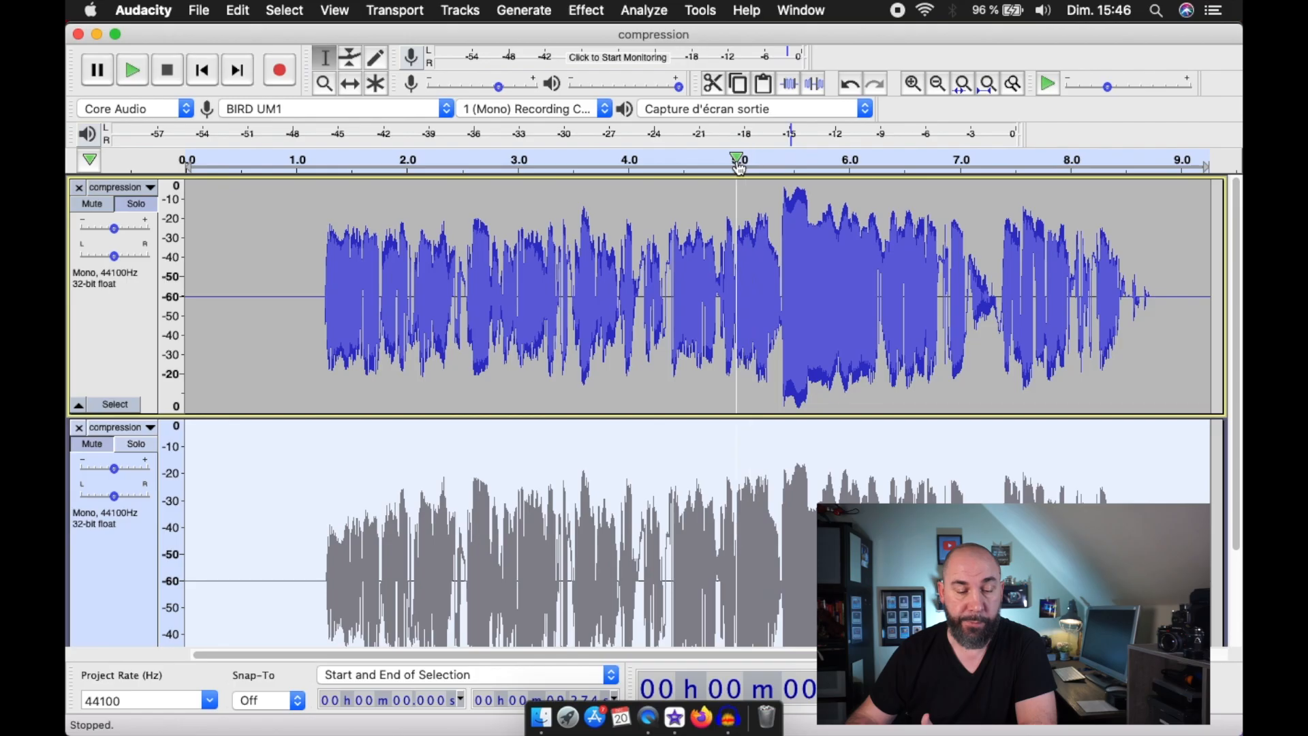
{"action": "left_click", "coordinate": [737, 161]}
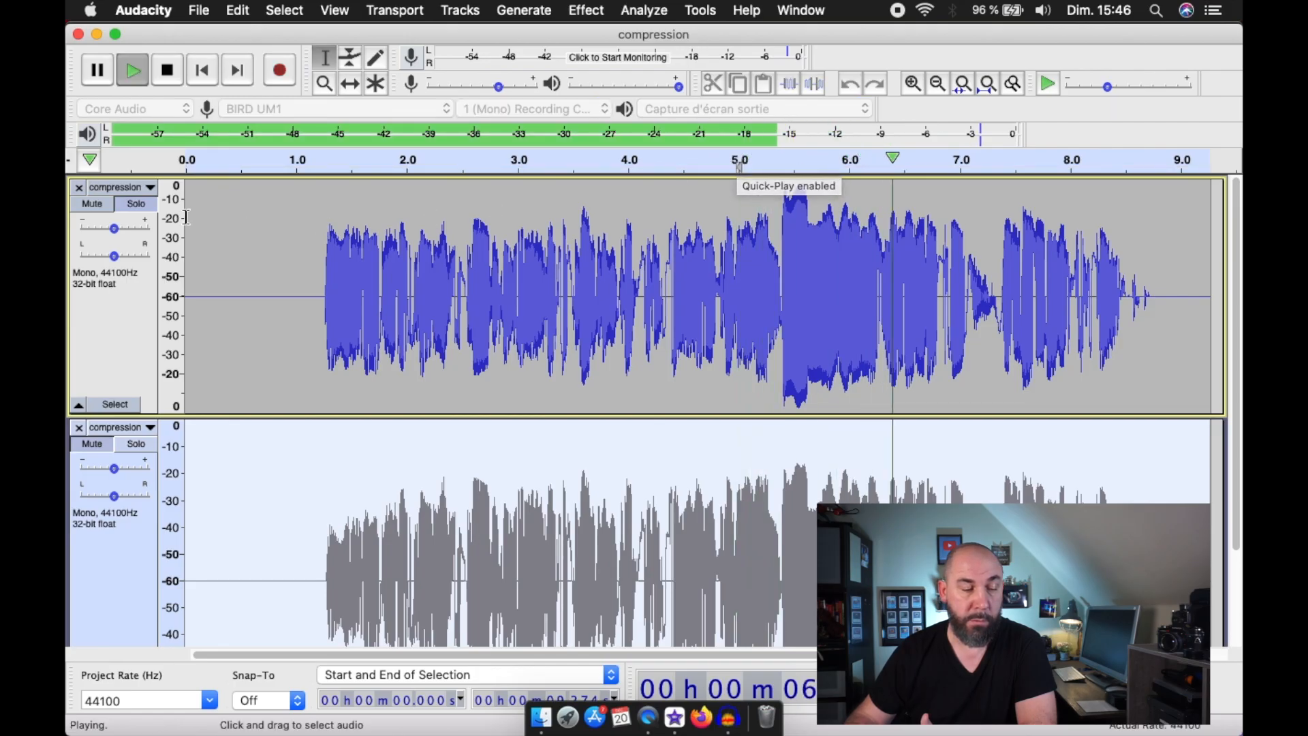
{"action": "left_click", "coordinate": [140, 208]}
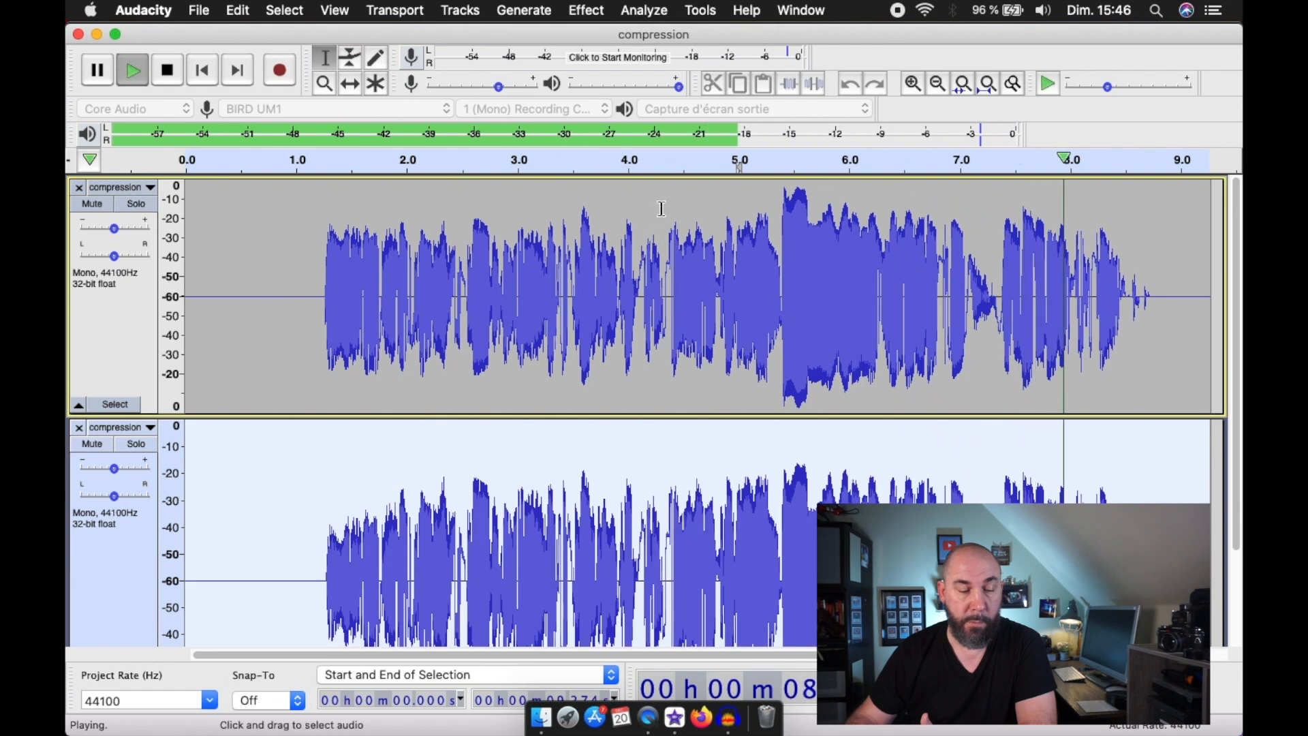
{"action": "left_click", "coordinate": [151, 207]}
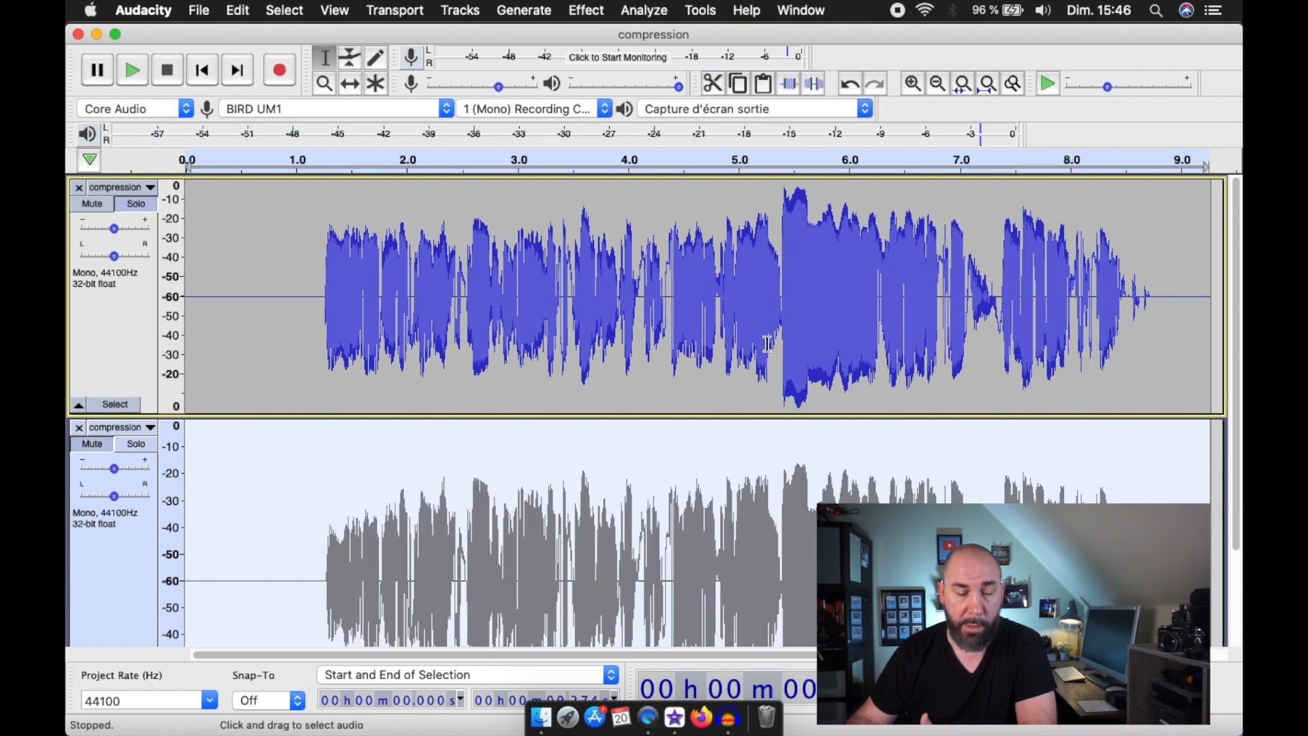
- Solo the compressed track and play its loud passage from about 4.7 s for comparison
{"action": "left_click", "coordinate": [143, 448]}
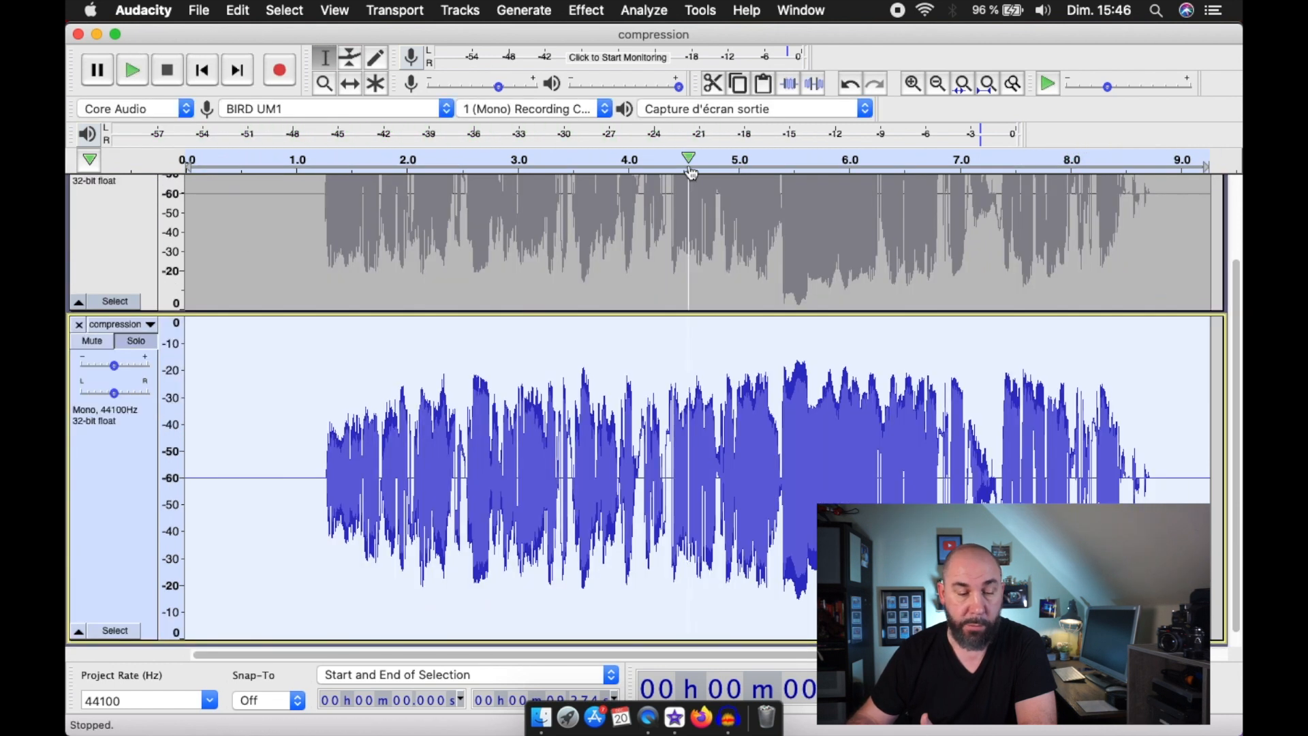
{"action": "left_click", "coordinate": [707, 159]}
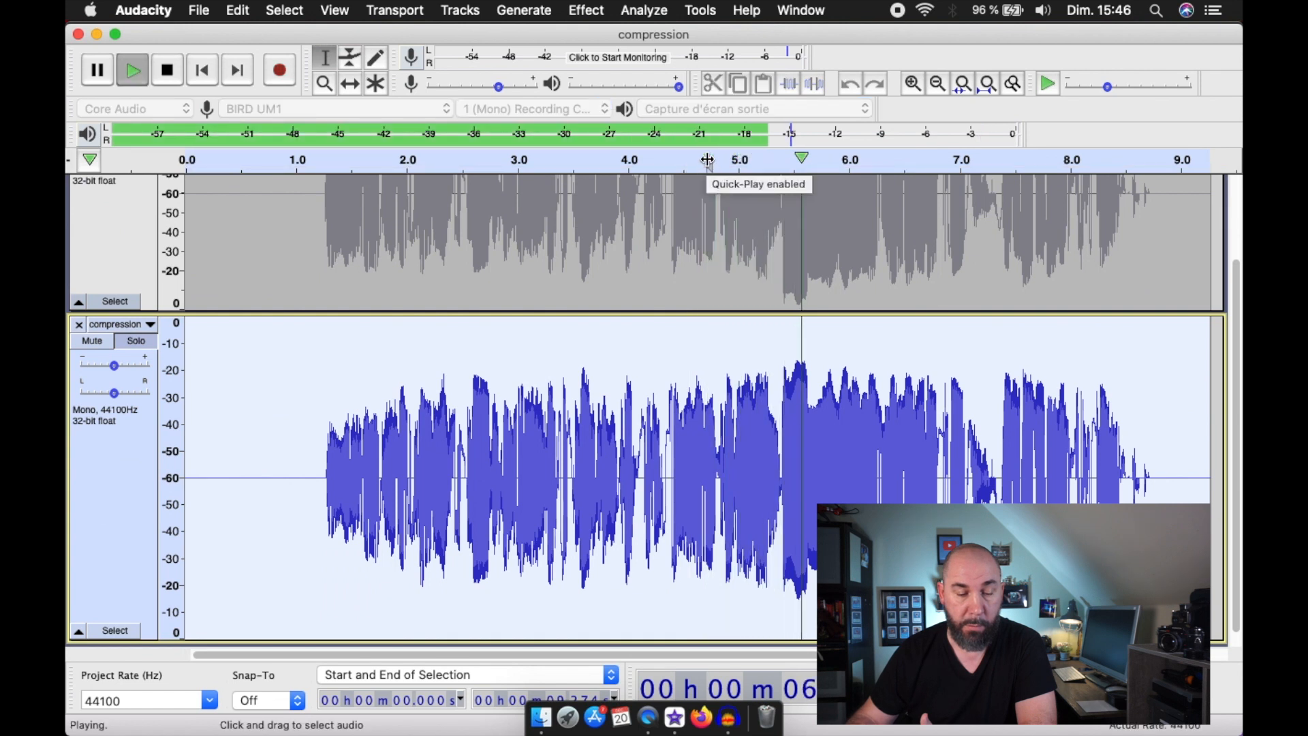
{"action": "left_click", "coordinate": [174, 77]}
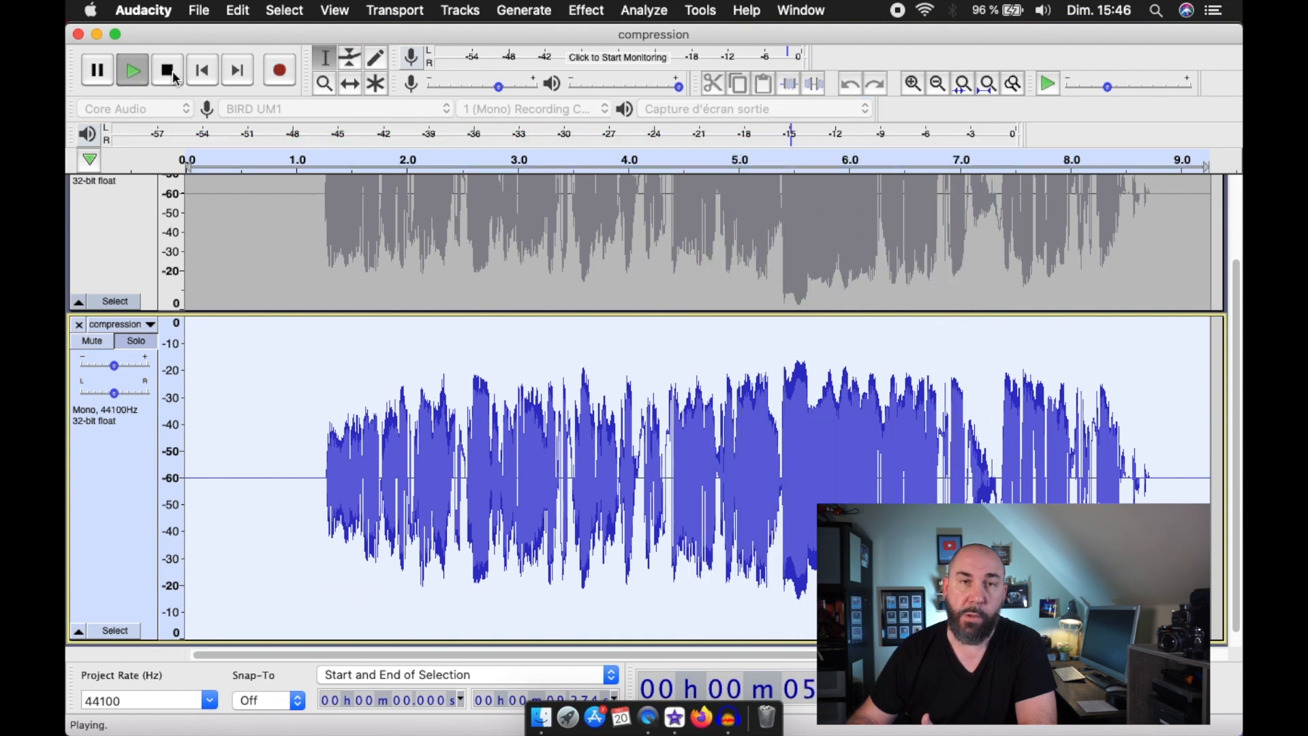